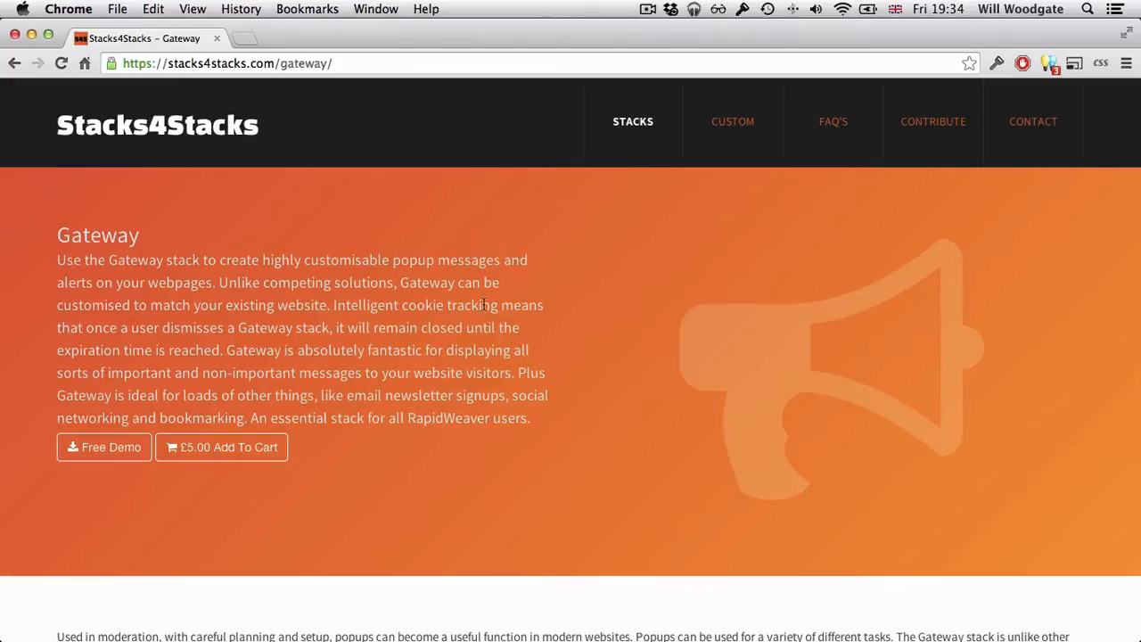
Read through the Gateway stack's product page, covering its uses, setup, cookie expiration, behaviours and closing options.
scroll(483, 303, down, 4)
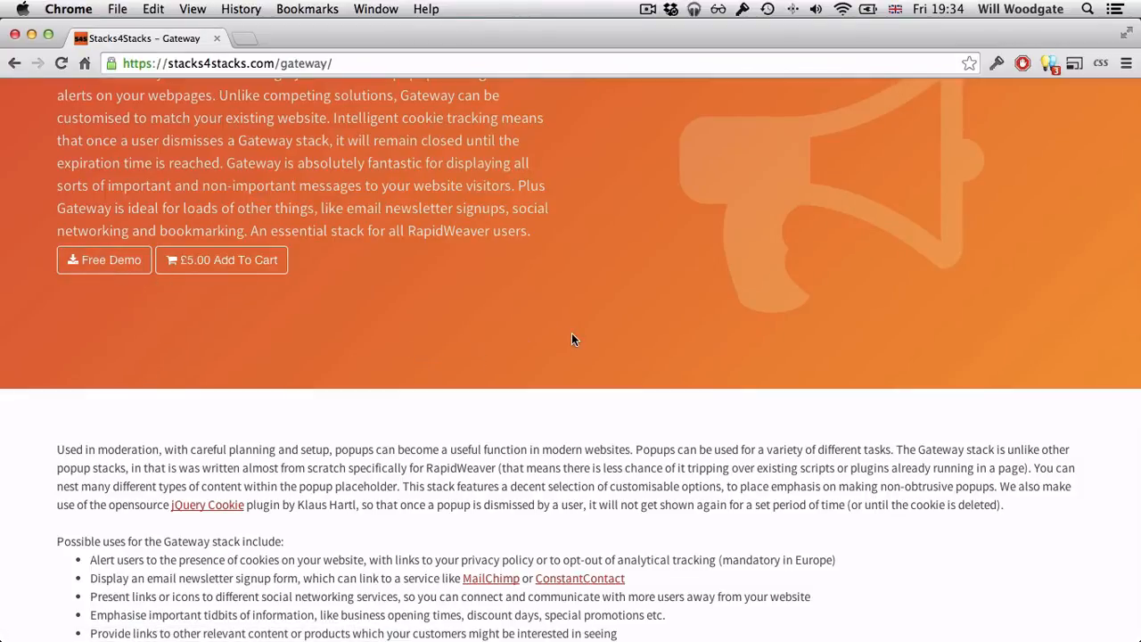
scroll(572, 339, down, 5)
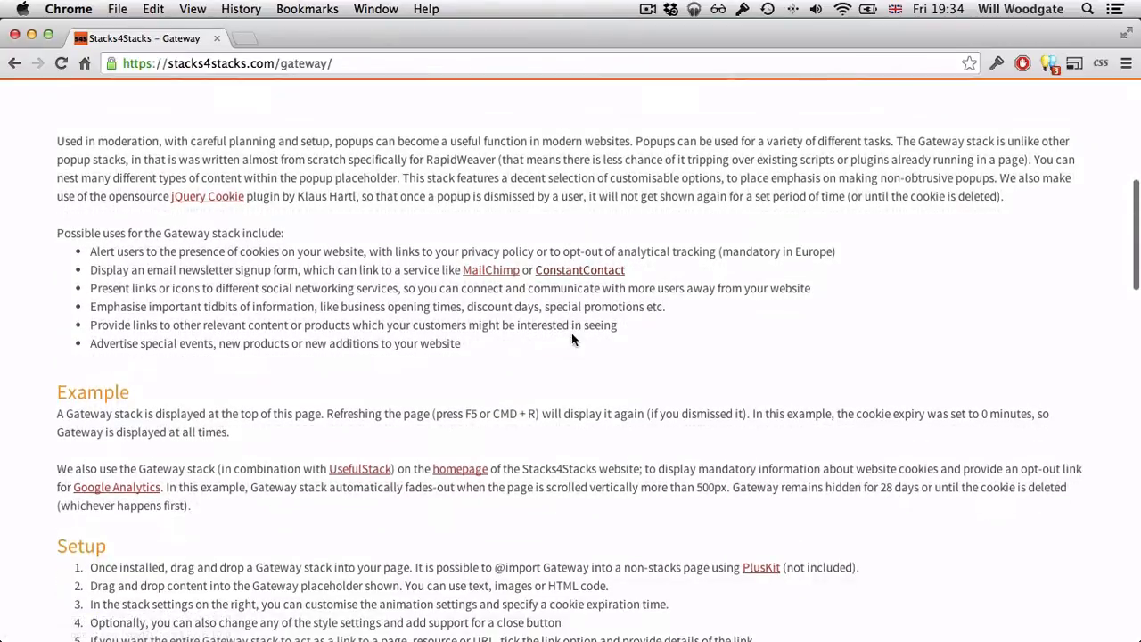
scroll(491, 302, down, 4)
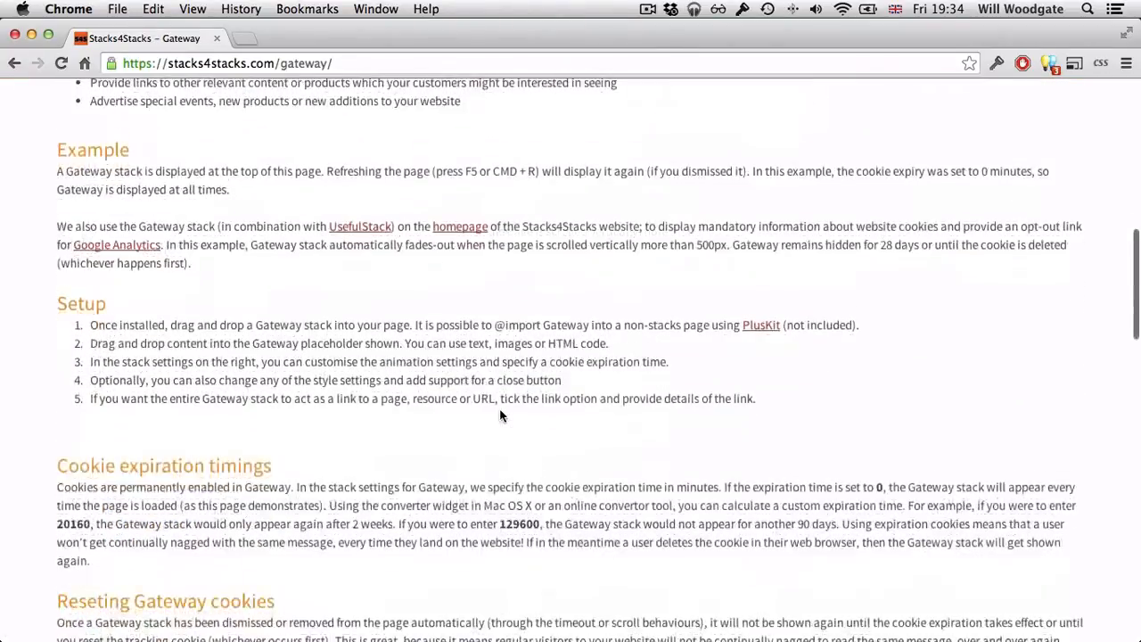
scroll(609, 385, down, 6)
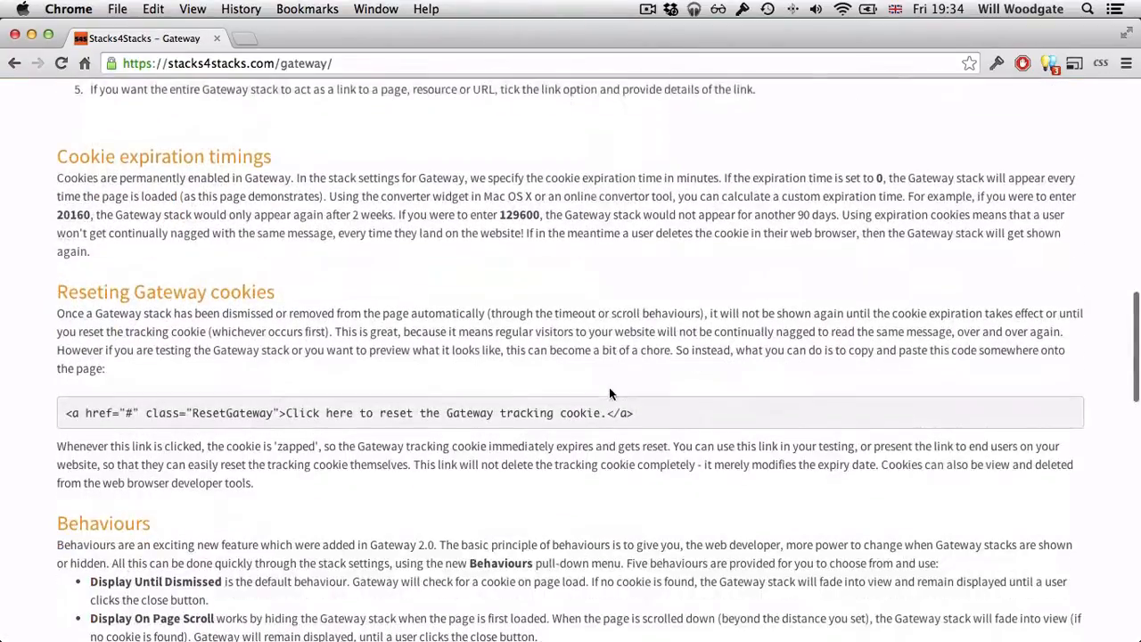
scroll(571, 393, down, 8)
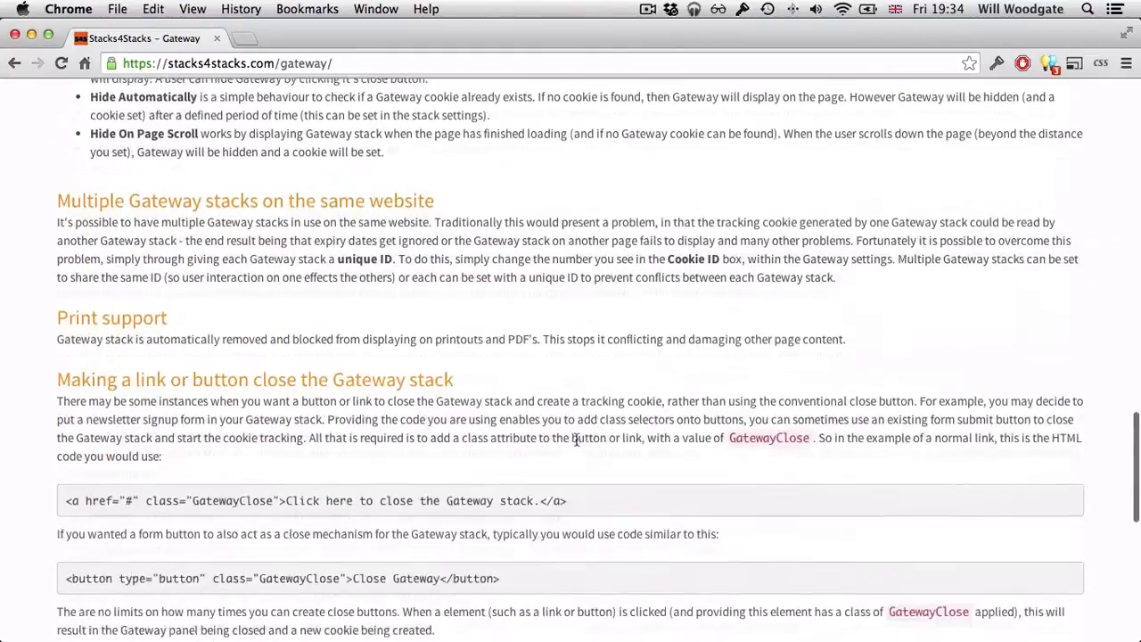
scroll(575, 444, down, 7)
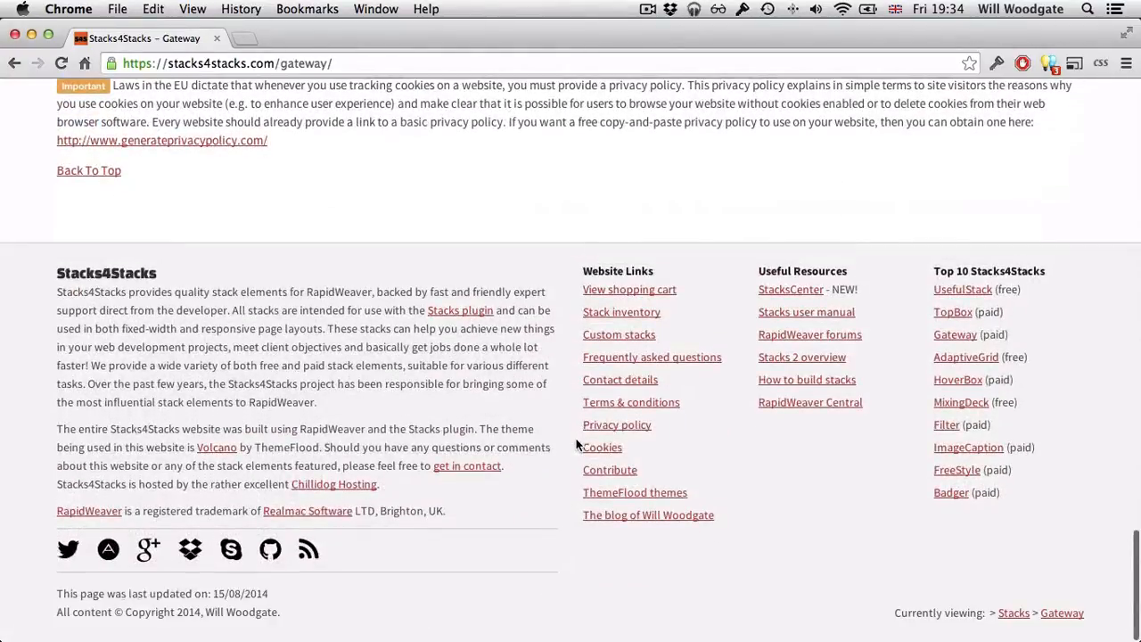
scroll(576, 444, up, 9)
scroll(575, 444, up, 12)
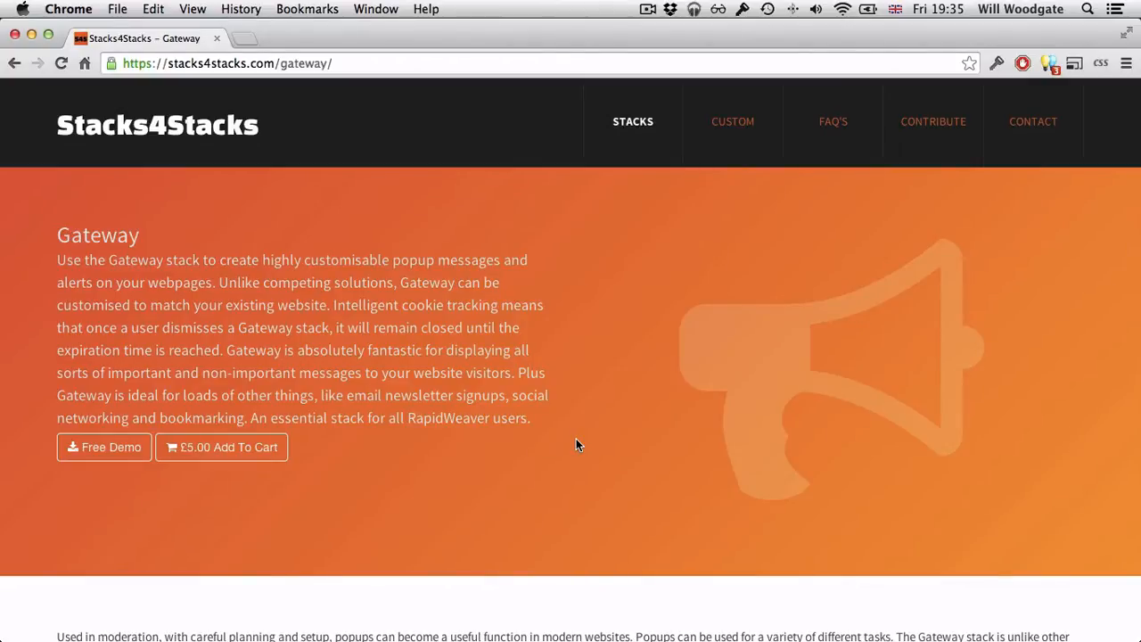
Switch to RapidWeaver and look over the whole homepage preview of the Gateway Test Website project.
key(super+Tab)
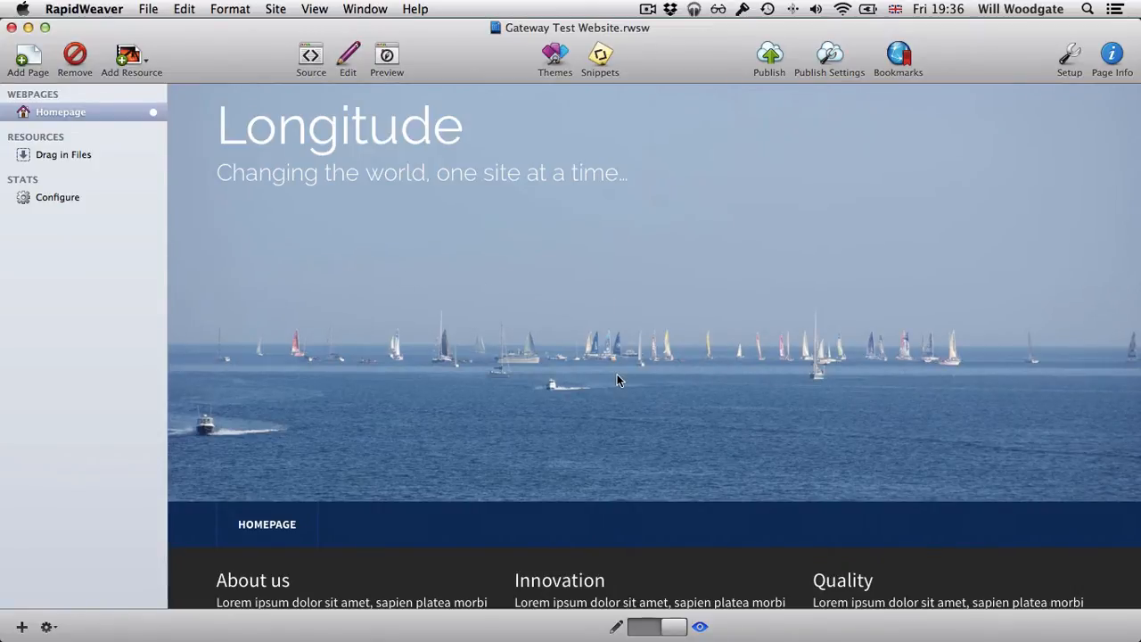
scroll(617, 375, down, 4)
scroll(617, 380, down, 2)
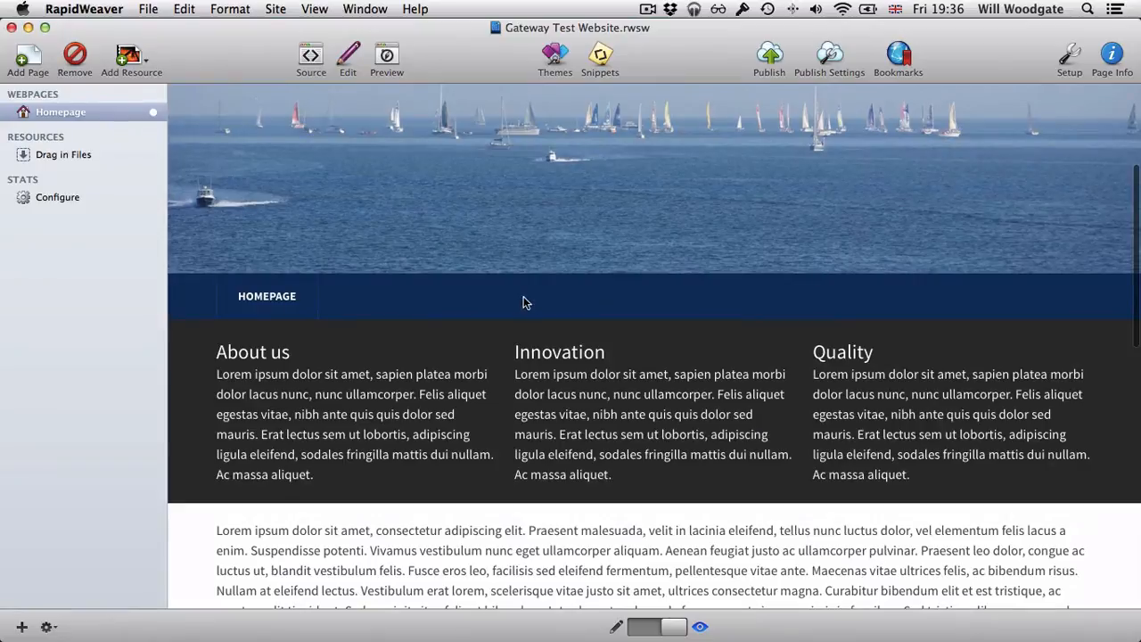
scroll(585, 386, down, 3)
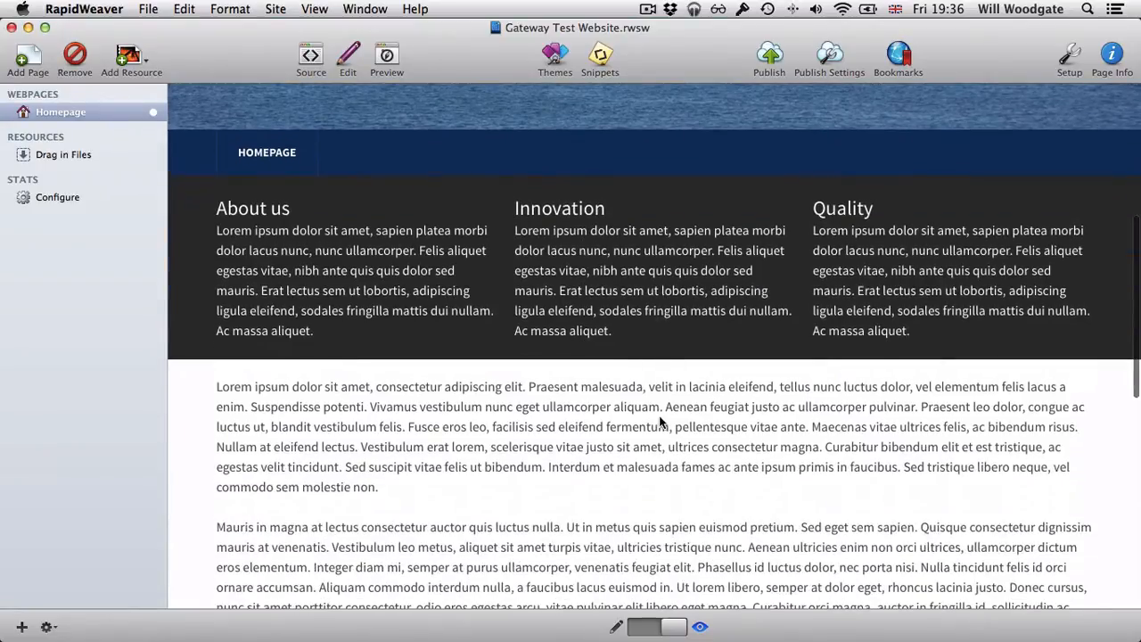
scroll(661, 422, down, 6)
scroll(660, 423, down, 8)
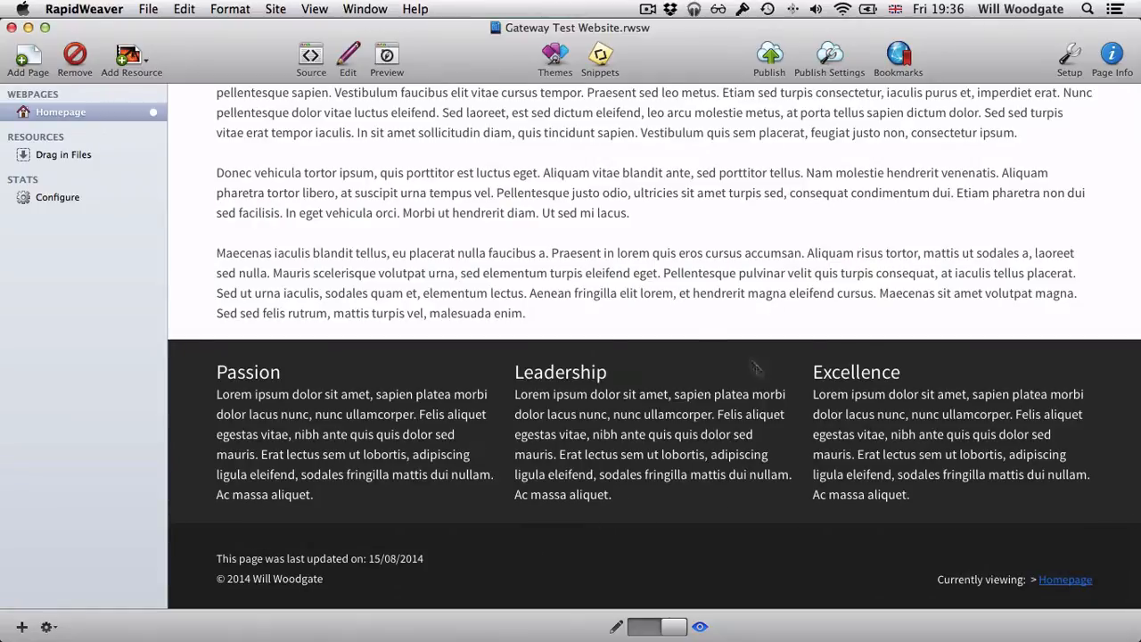
scroll(699, 329, up, 15)
scroll(700, 329, up, 5)
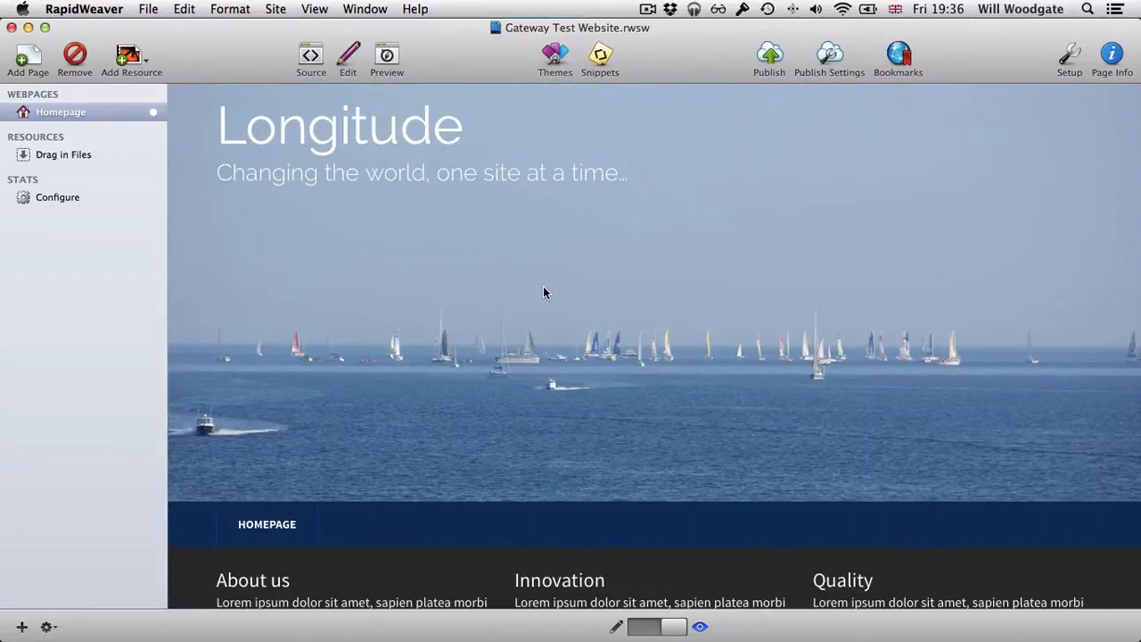
Open the homepage for editing and add the full Stacks4Stacks Gateway stack above the ExtraContent stack.
click(348, 55)
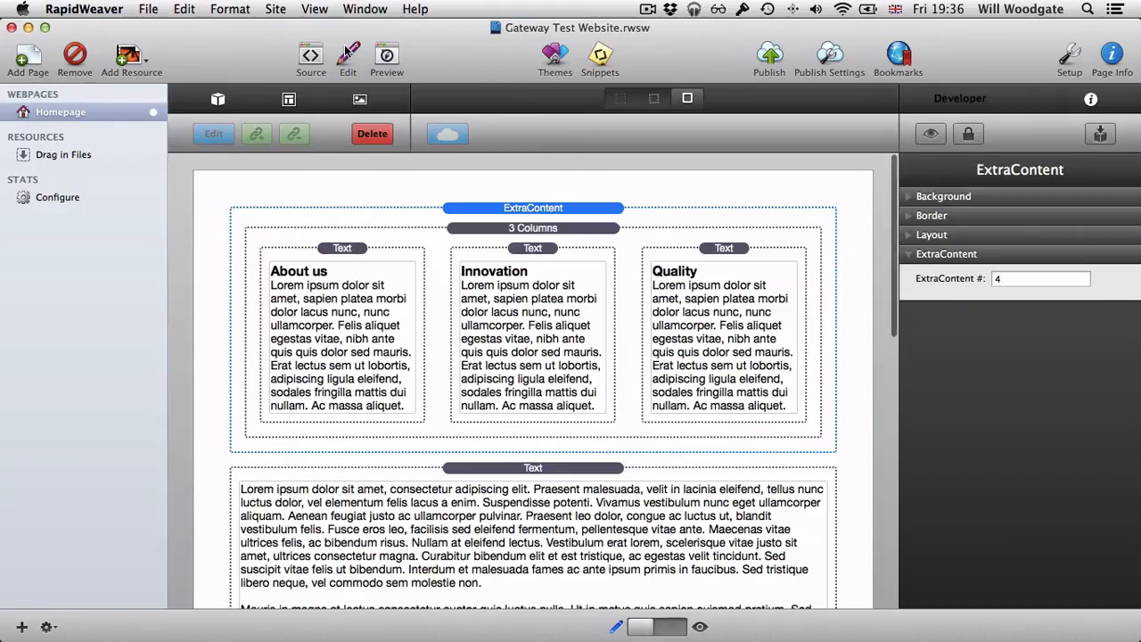
click(223, 100)
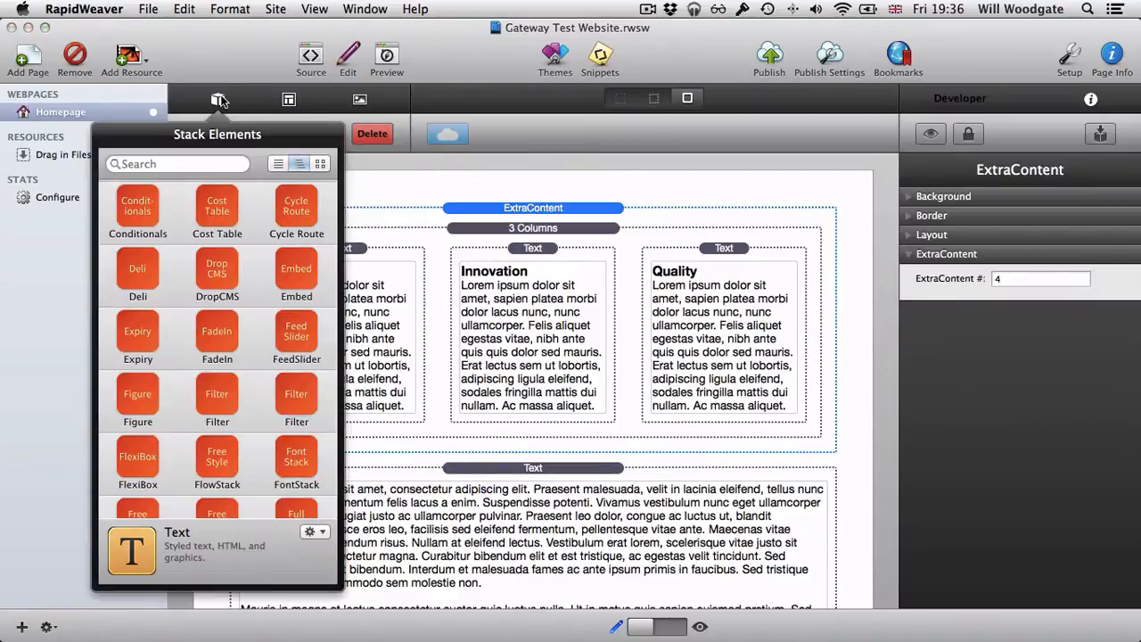
click(168, 163)
text(gatew)
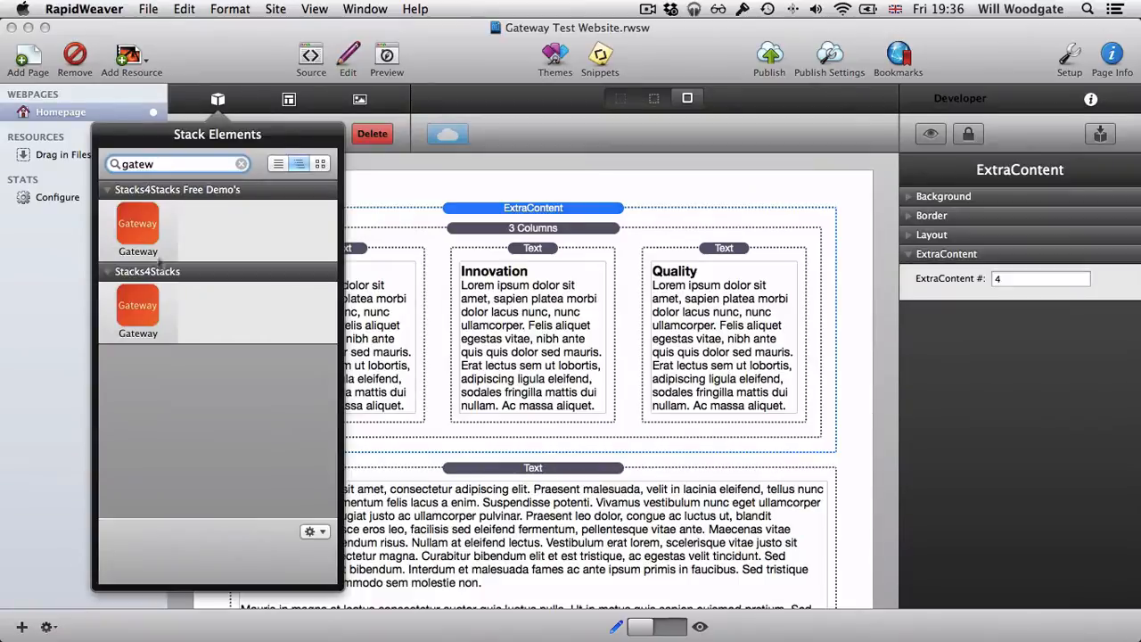
drag(143, 303, 448, 193)
click(219, 101)
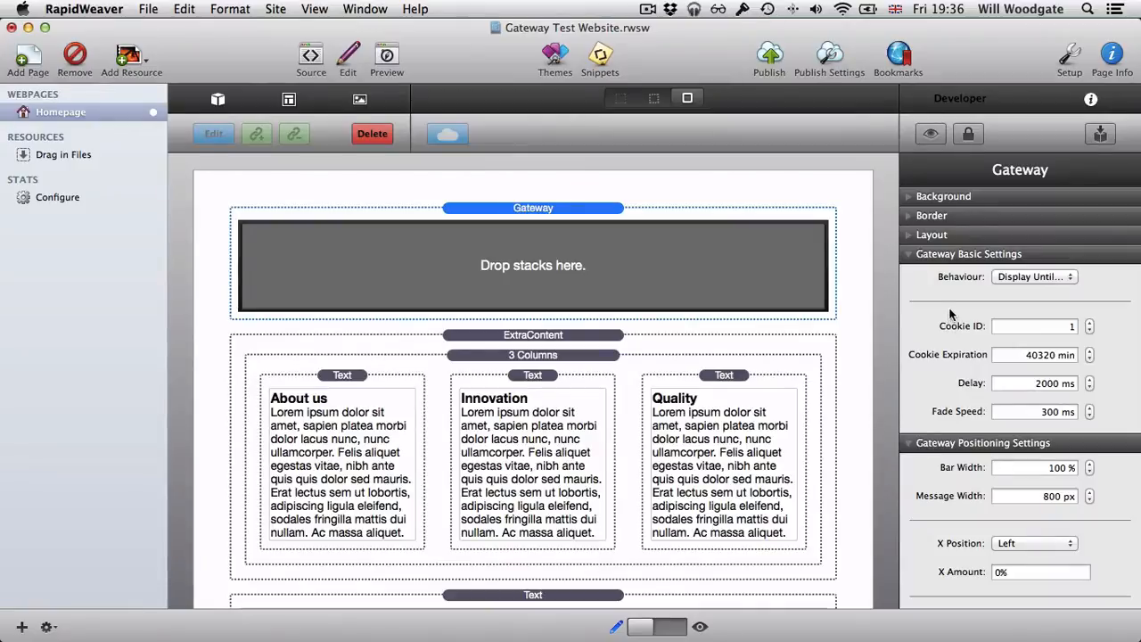
Examine the Gateway stack's behaviour choices and its basic, positioning and style settings.
click(1023, 276)
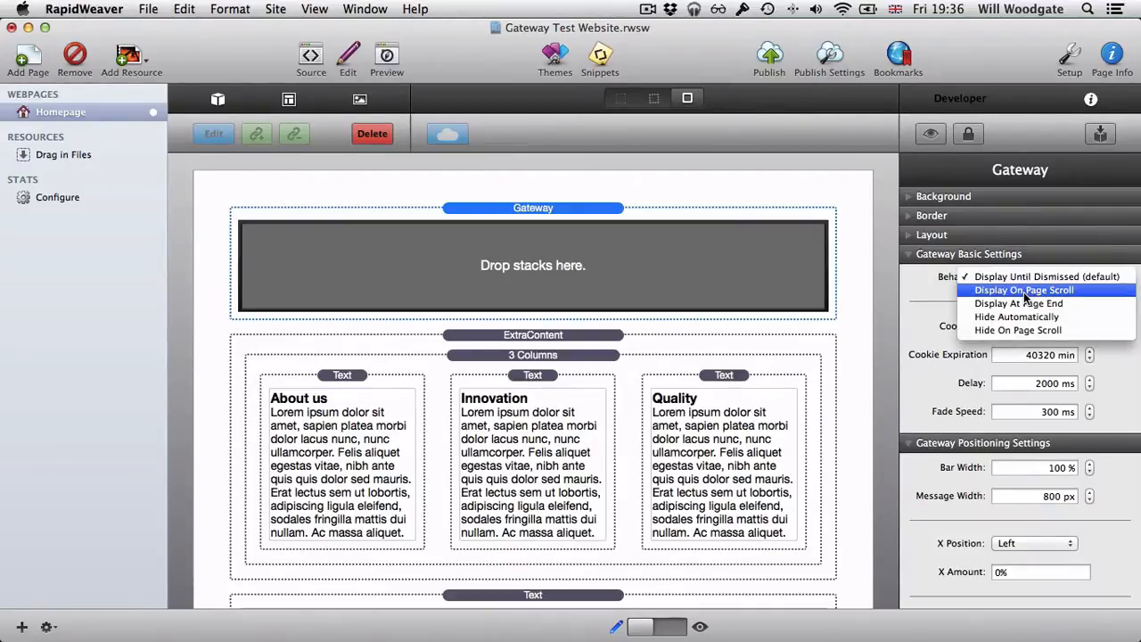
click(914, 291)
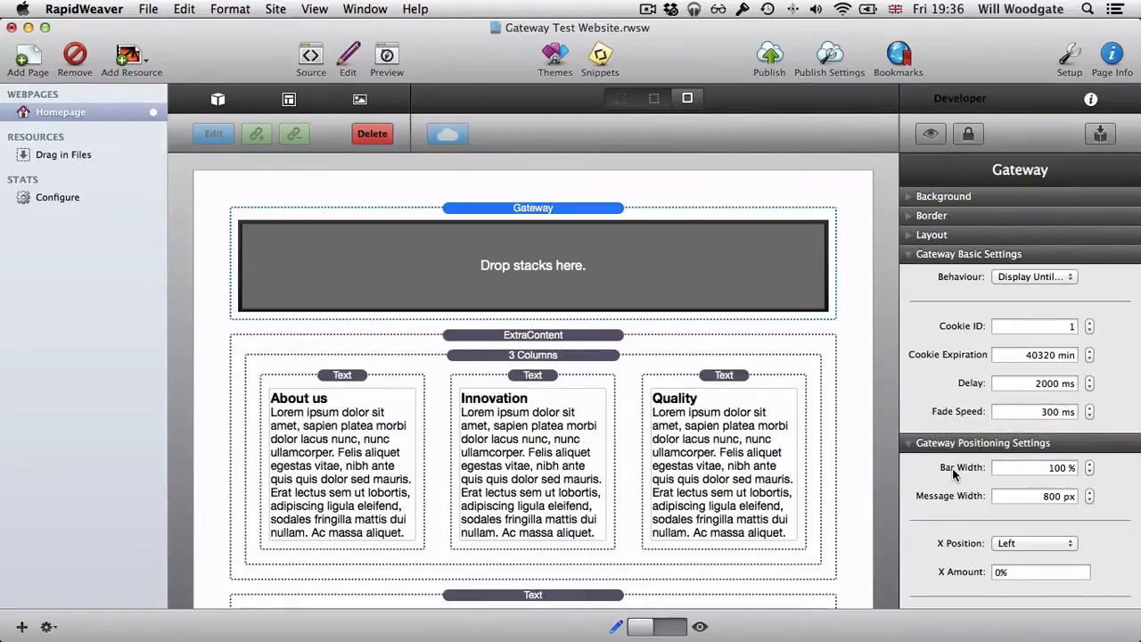
mouse_move(952, 468)
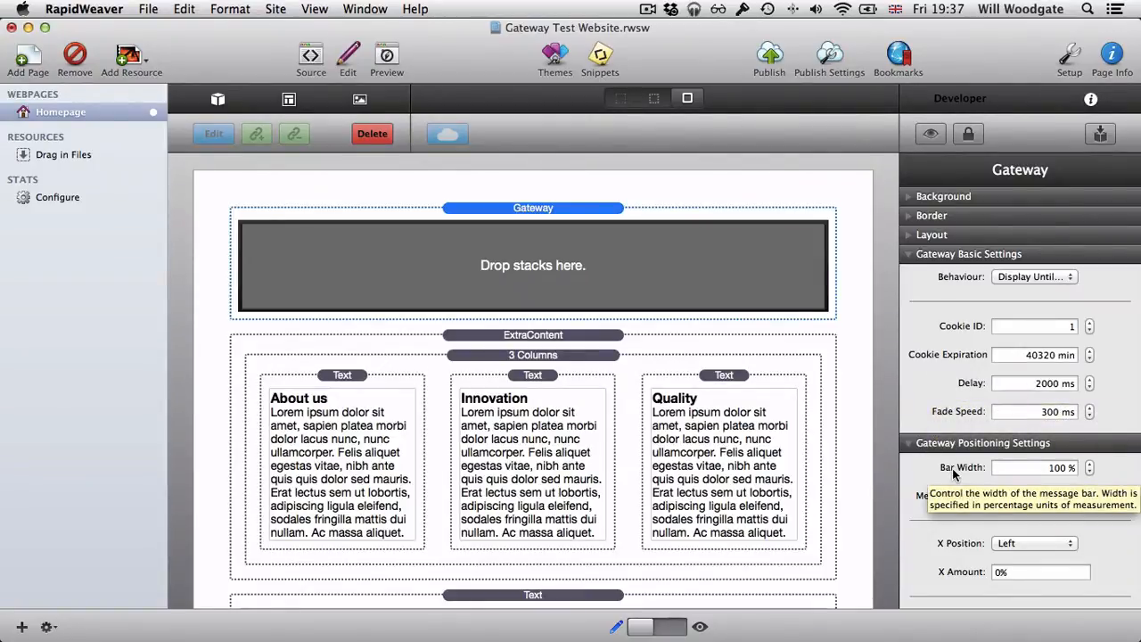
scroll(952, 468, down, 5)
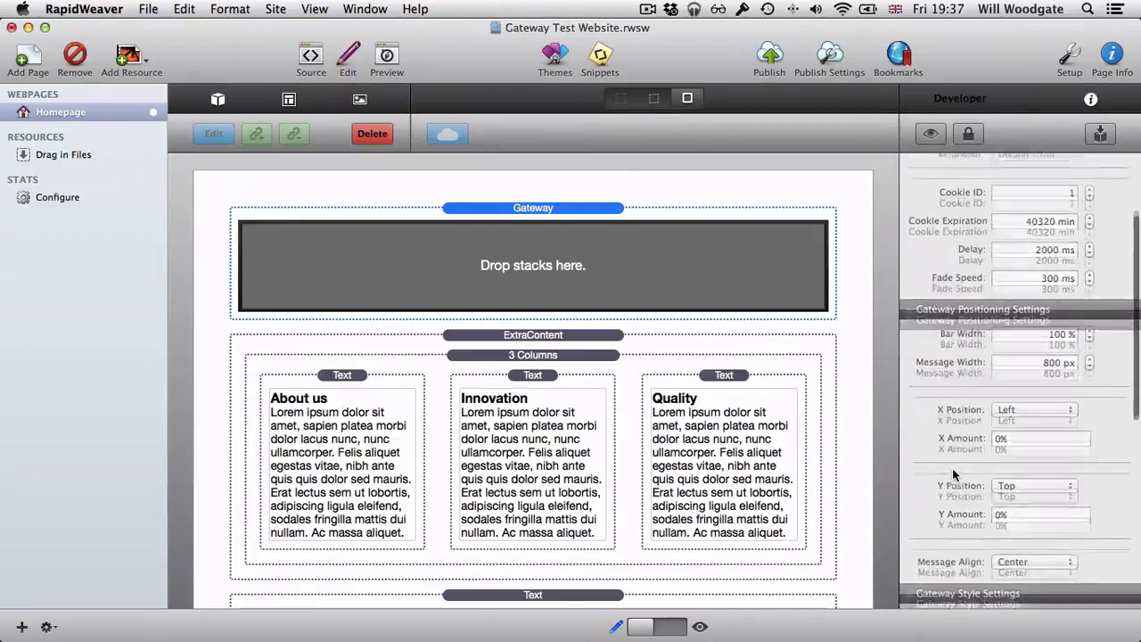
scroll(952, 474, down, 4)
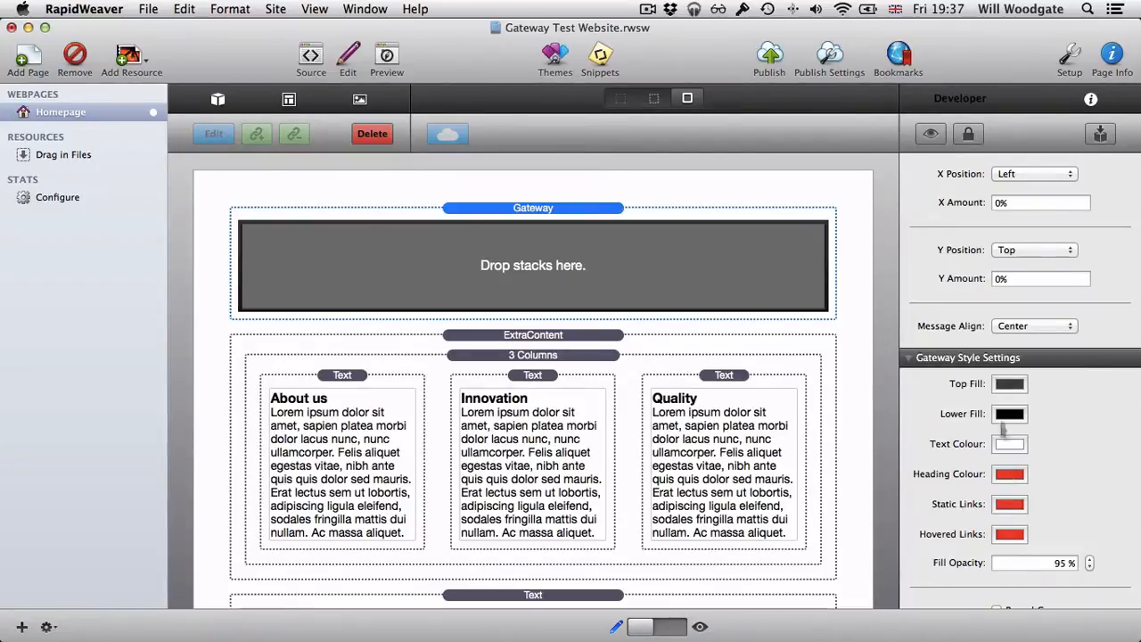
scroll(1006, 507, down, 4)
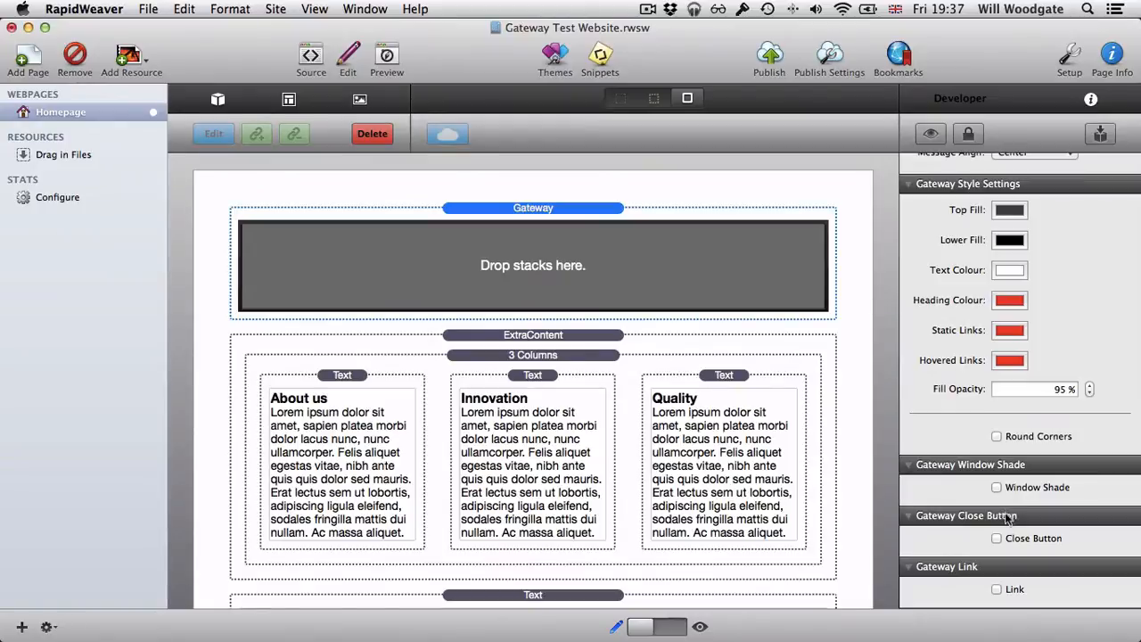
Try out the Gateway stack's Close Button and Link options, switching both off again.
click(997, 538)
scroll(1036, 502, down, 4)
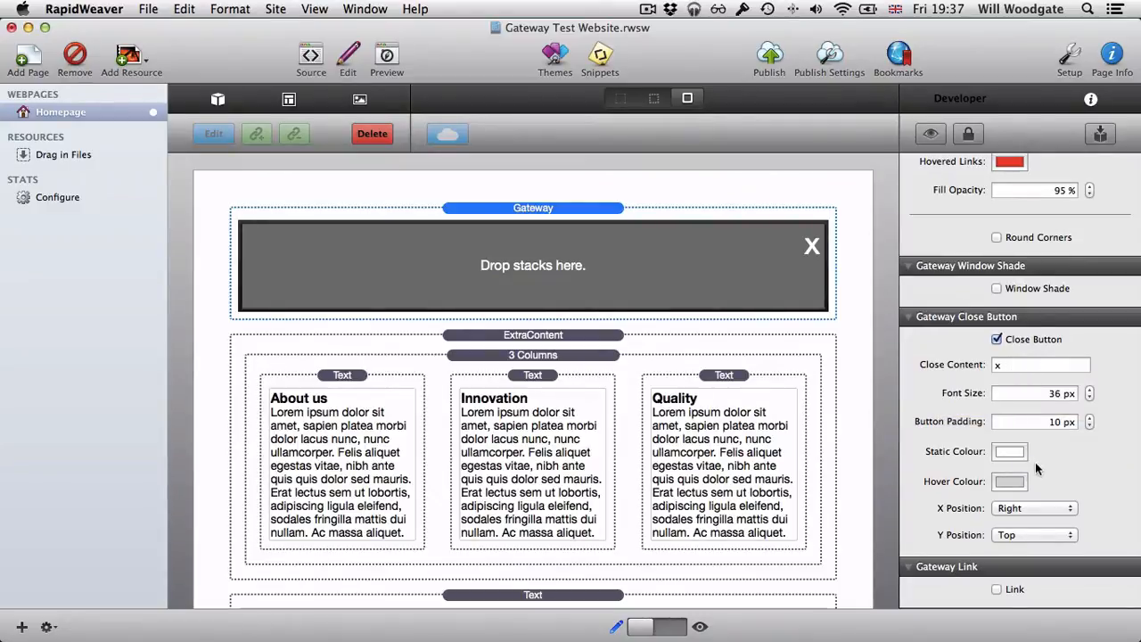
click(998, 589)
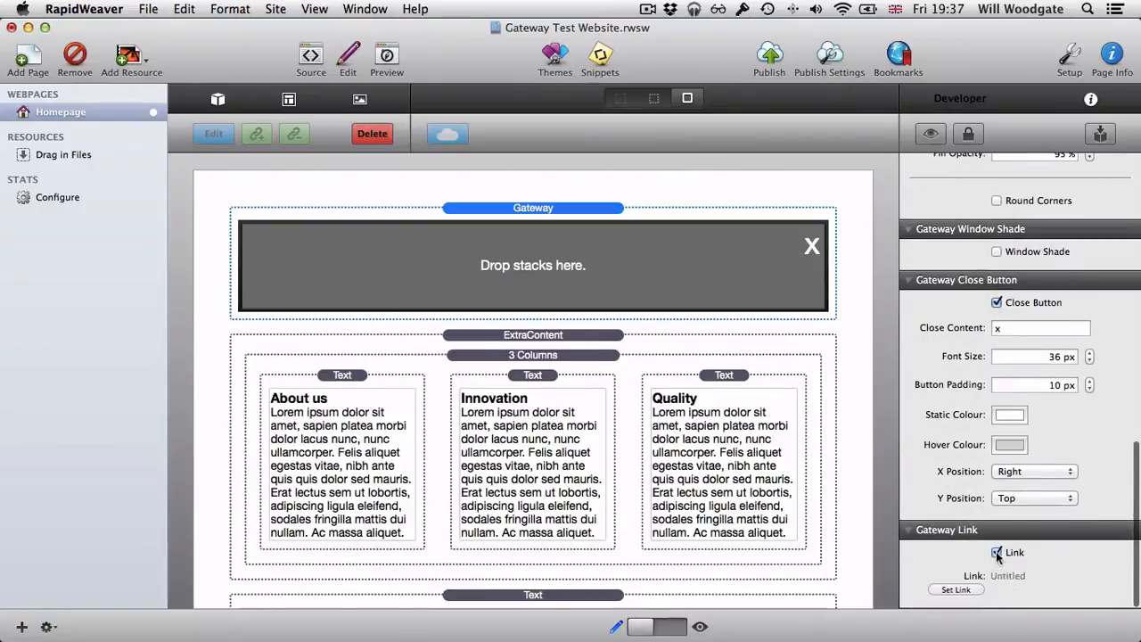
click(997, 552)
scroll(1007, 544, up, 5)
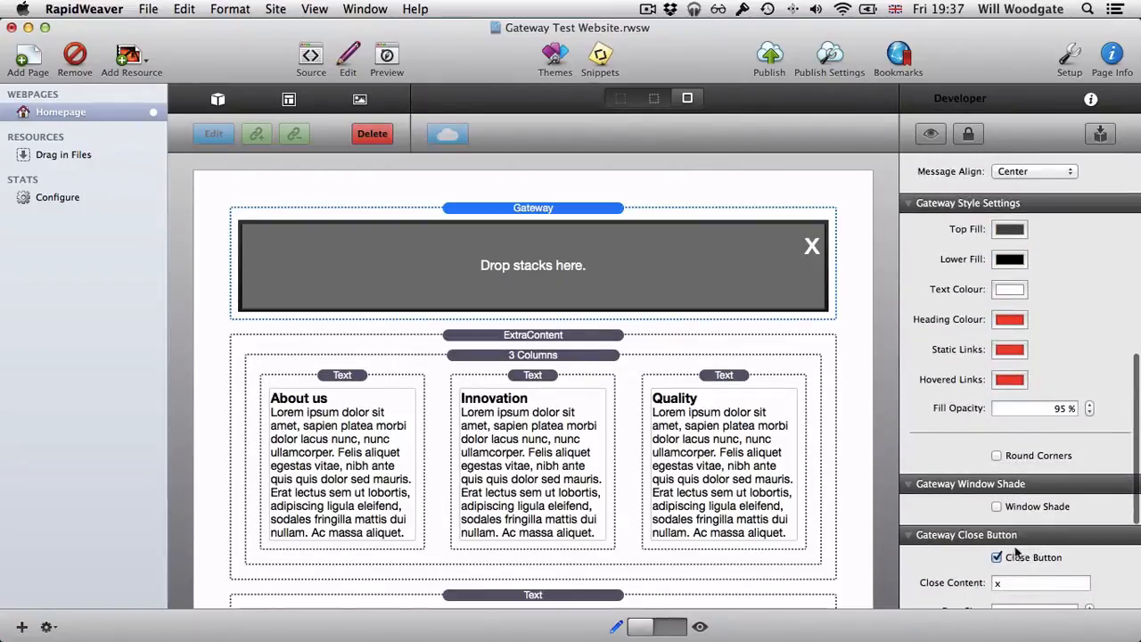
click(997, 557)
scroll(1079, 392, up, 3)
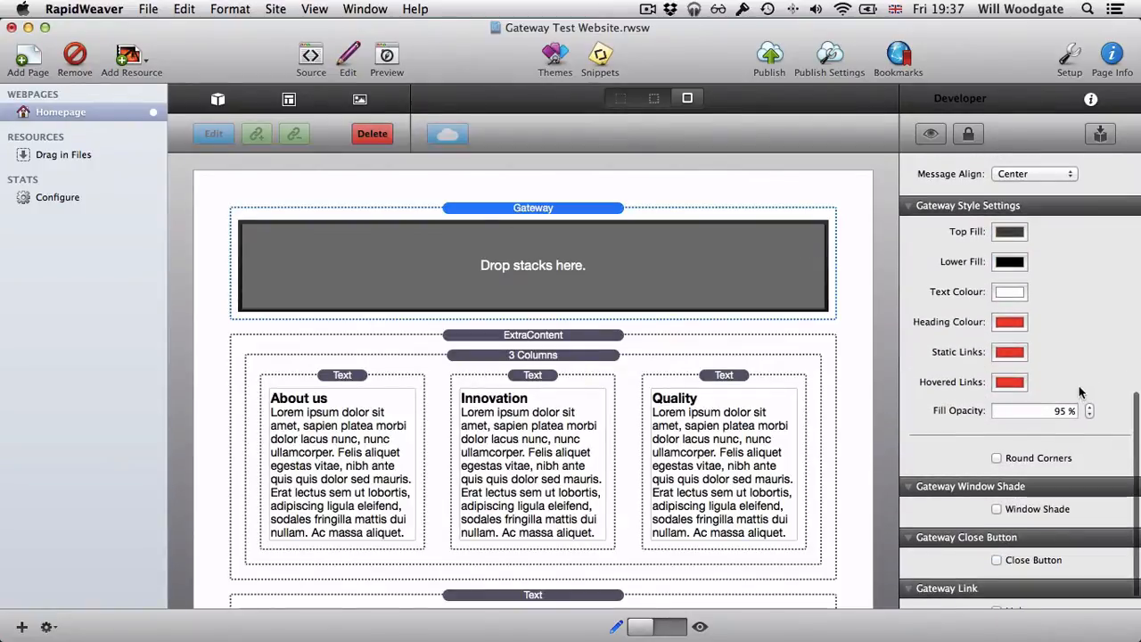
scroll(1079, 386, up, 6)
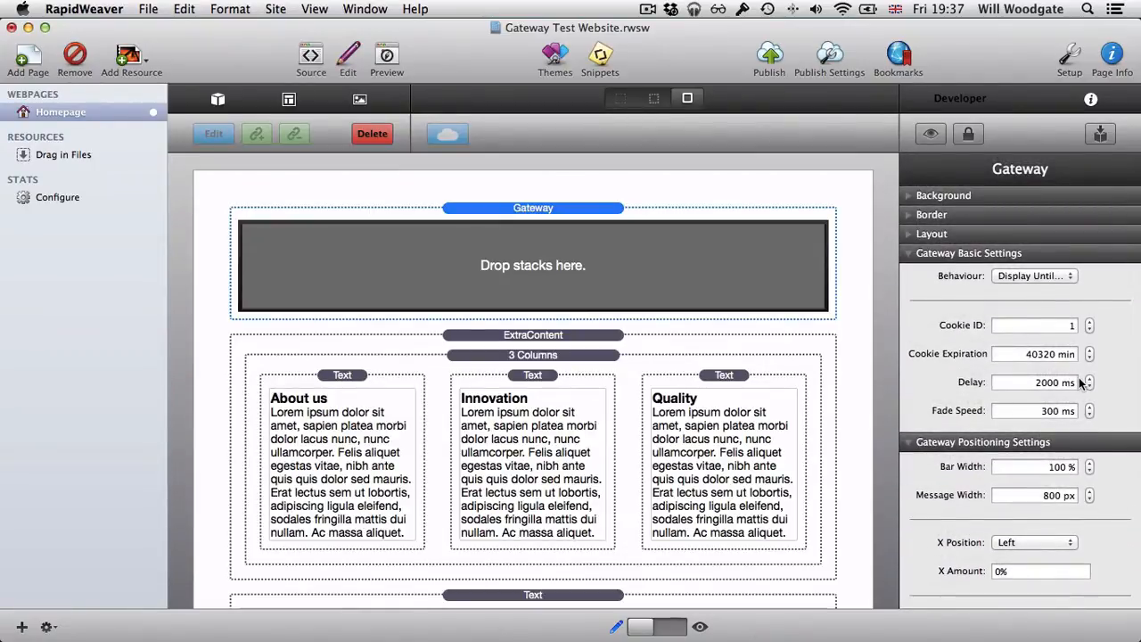
Clear the stack library search and place a 2 Columns stack inside the Gateway stack.
click(219, 101)
click(241, 163)
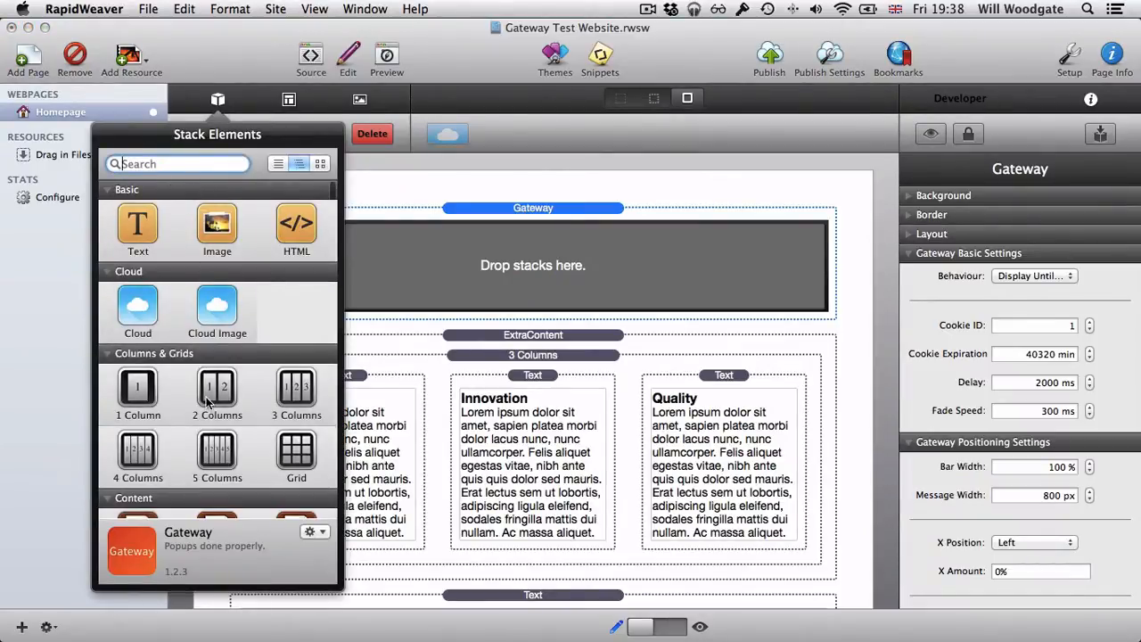
click(211, 397)
drag(211, 398, 545, 263)
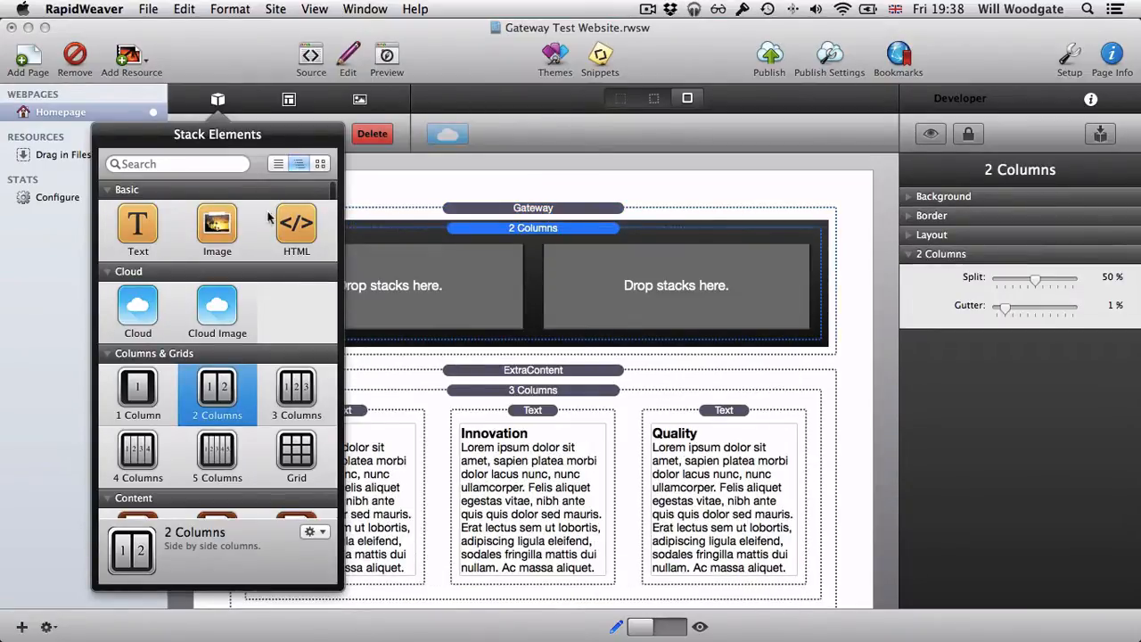
Place an HTML stack in each of the two columns inside the Gateway stack and close the stack library.
drag(293, 217, 428, 283)
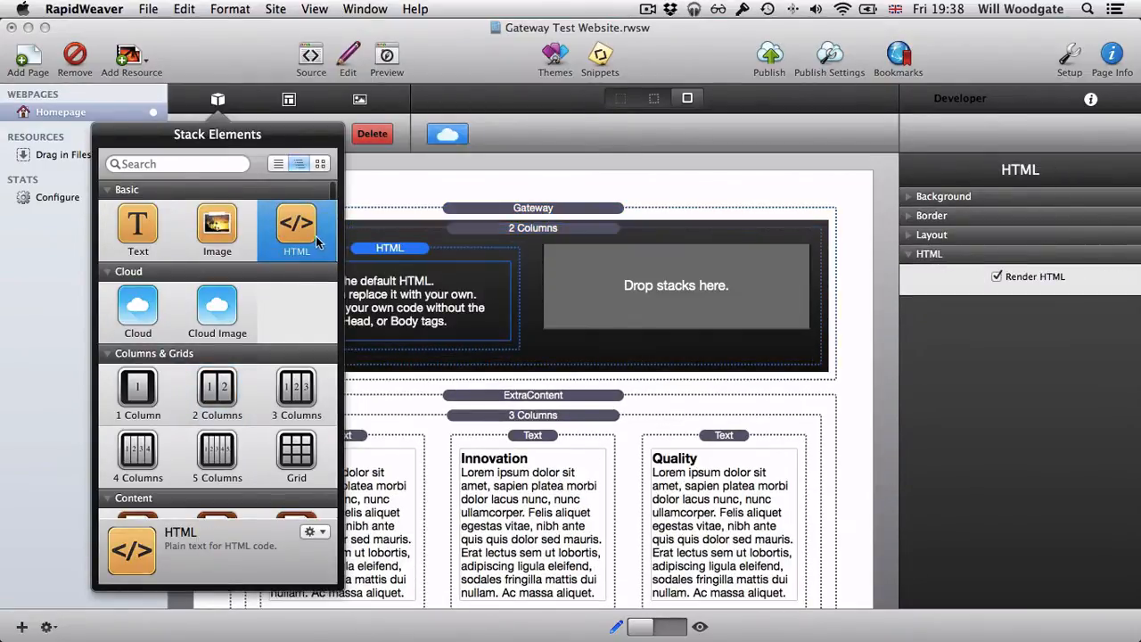
drag(300, 234, 655, 301)
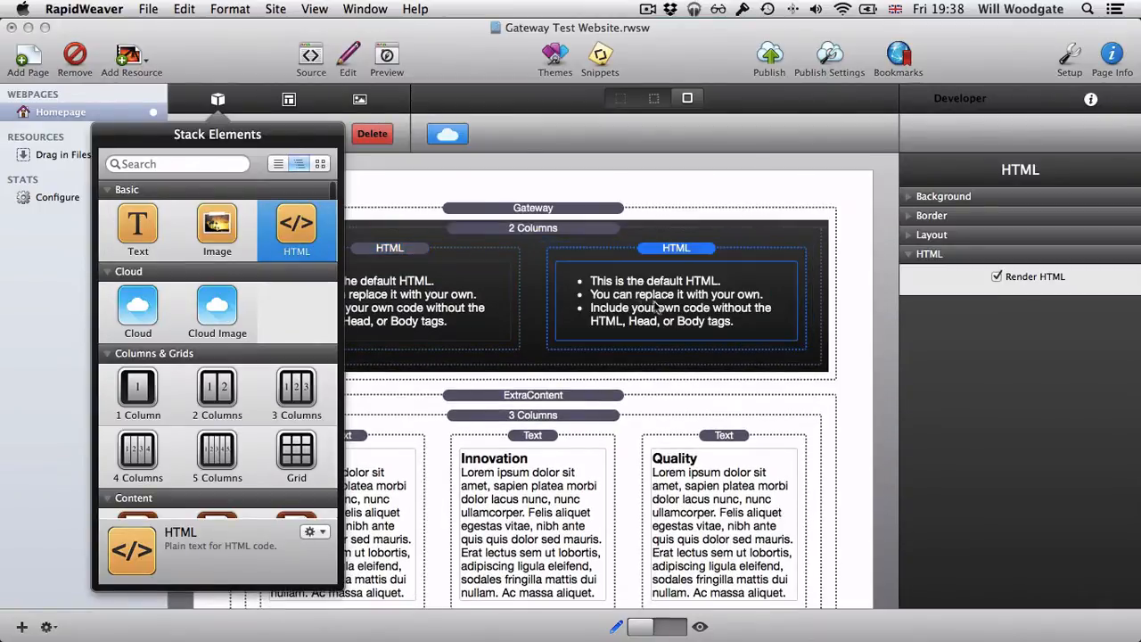
click(437, 181)
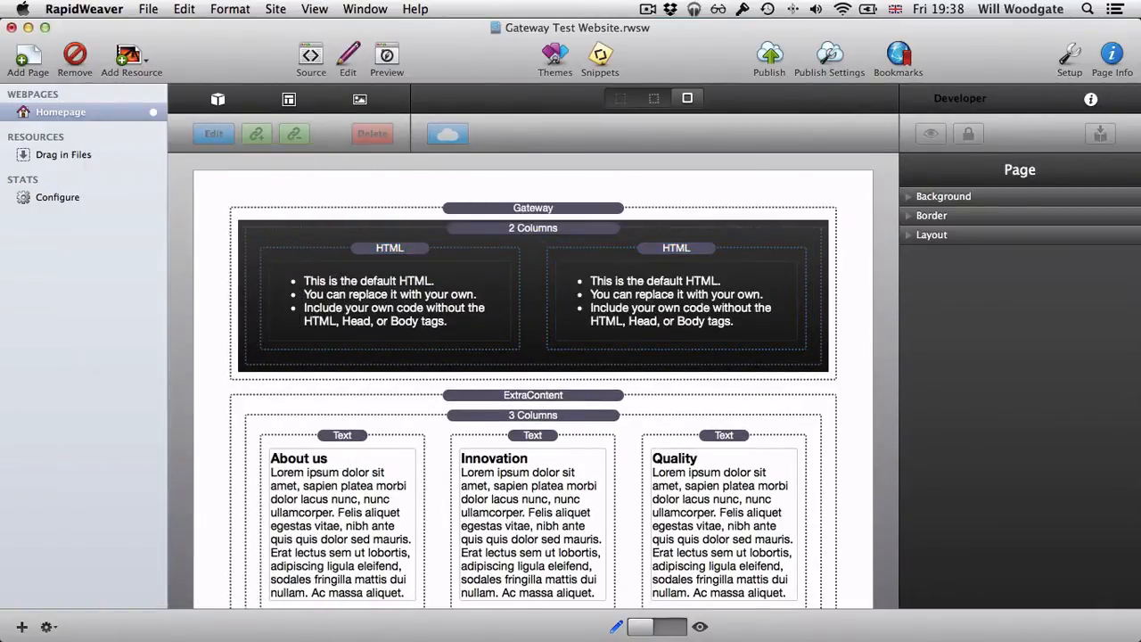
Replace the first column's default HTML with the heading "Signup to our free weekly newsletter!" and a paragraph about the newsletter's contents and Friday delivery.
key(super+Tab)
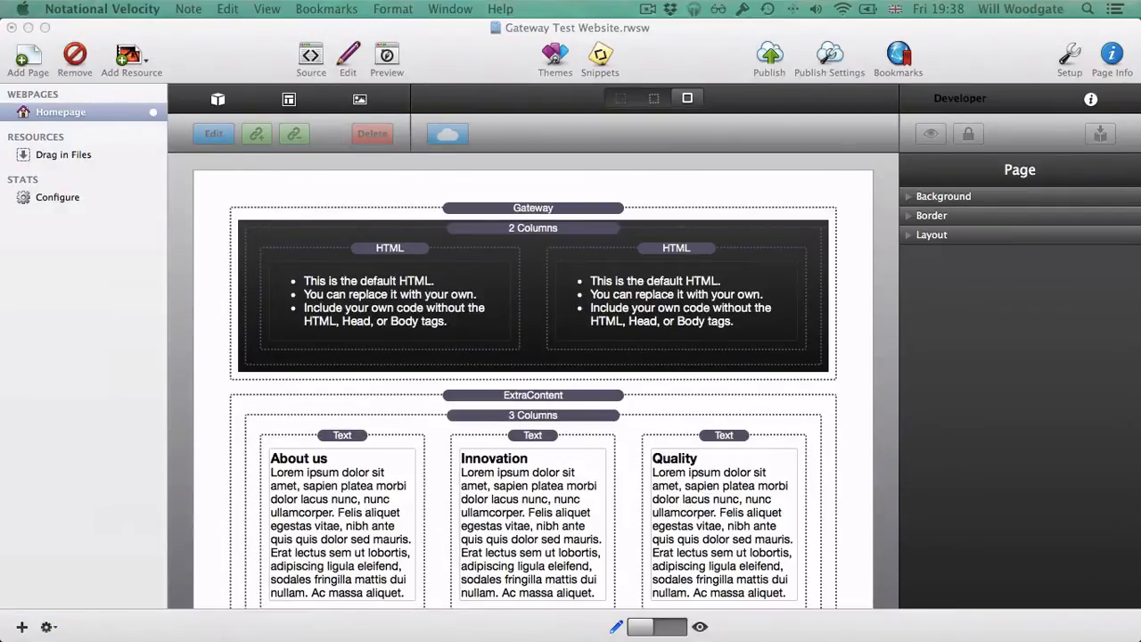
click(335, 305)
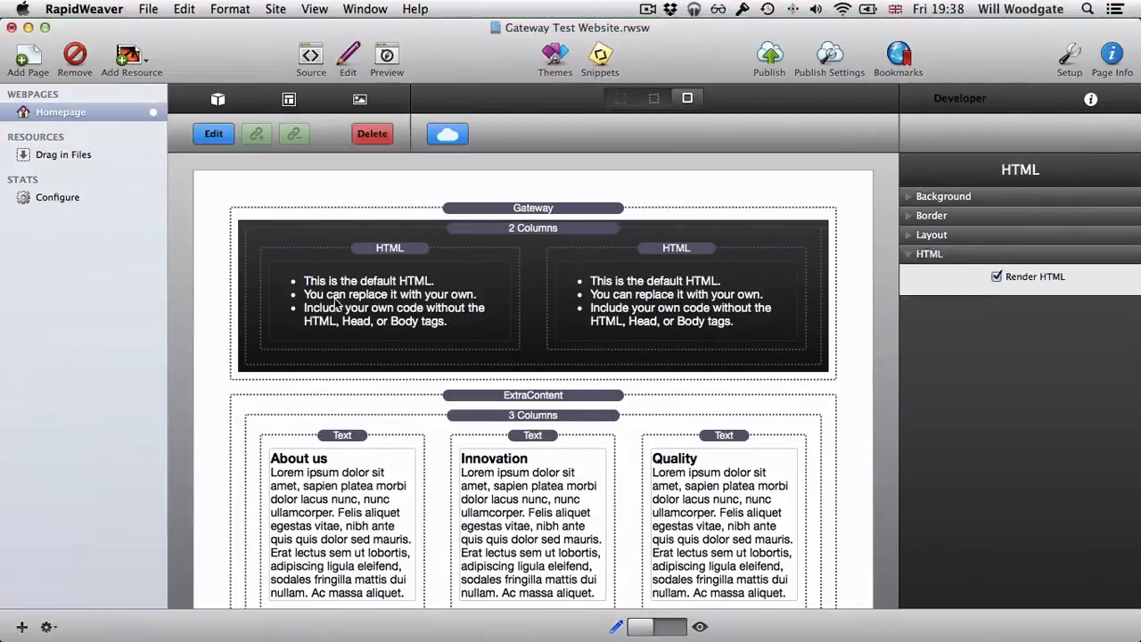
double_click(335, 305)
key(super+a)
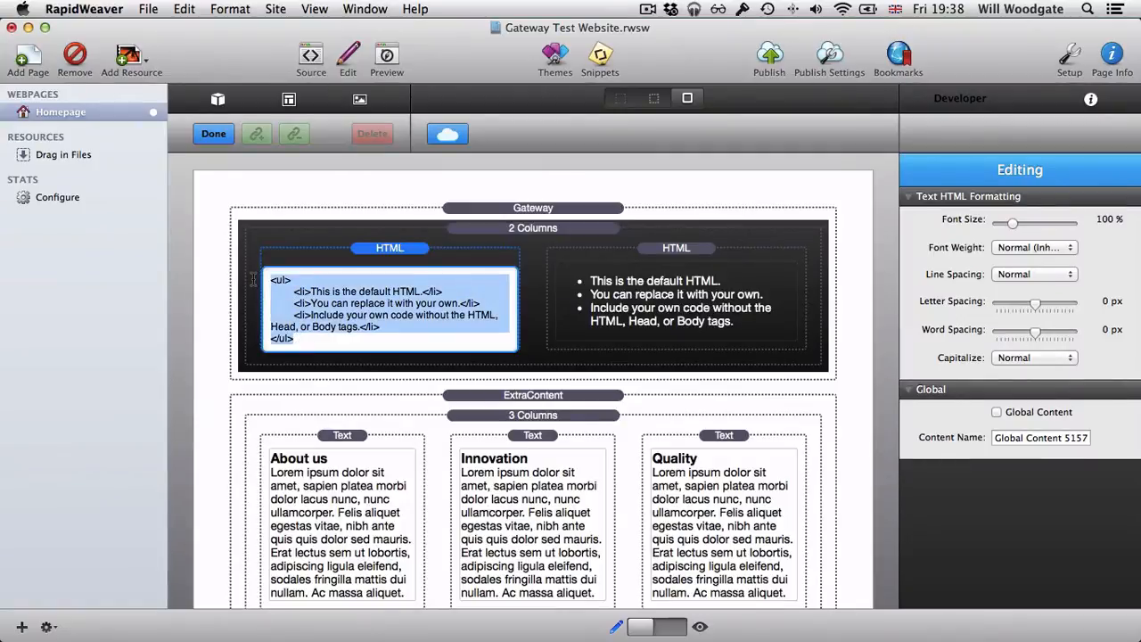
key(BackSpace)
text(<h2>Signup to our free weekly newsletter!</h2>  <p>All the latest product news, reviews, marketing techniques, events and social media trends from the past 7 days, direct to your inbox every Friday.</p>)
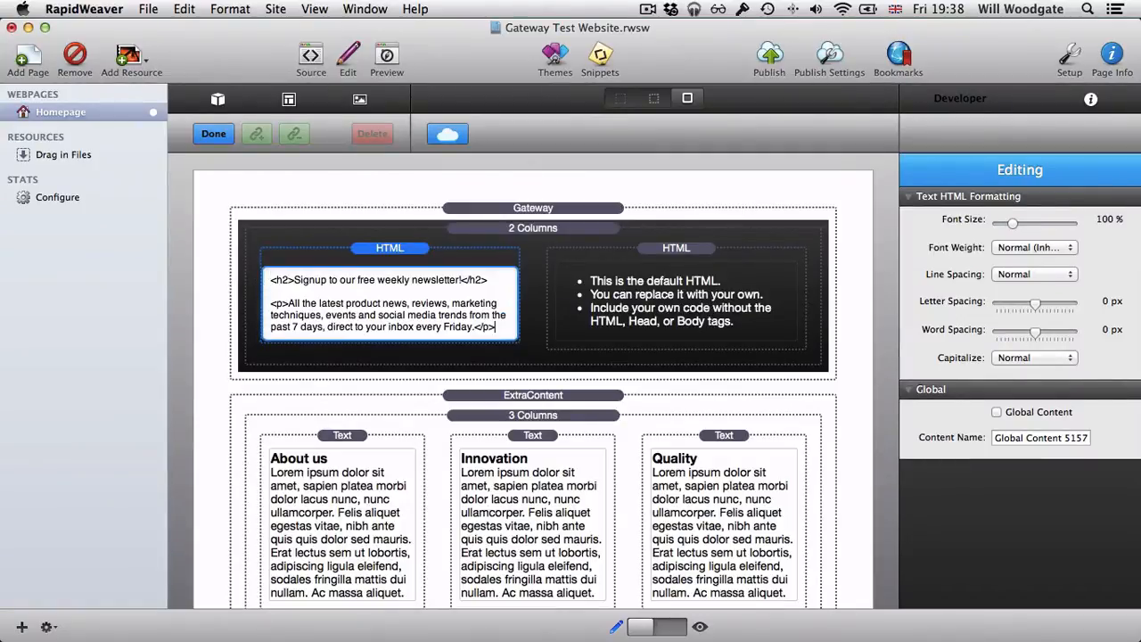
click(211, 279)
Replace the second column's default HTML with a form holding "Your name" and "Email address" fields and a "Subscribe" button with the GatewayClose class.
key(super+Tab)
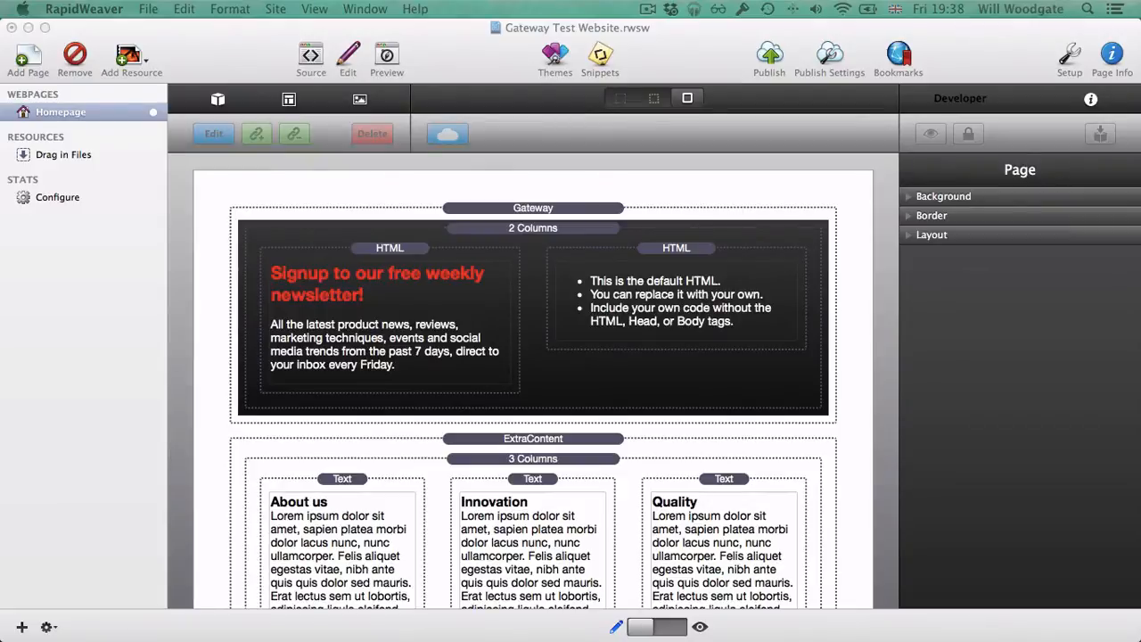
double_click(617, 295)
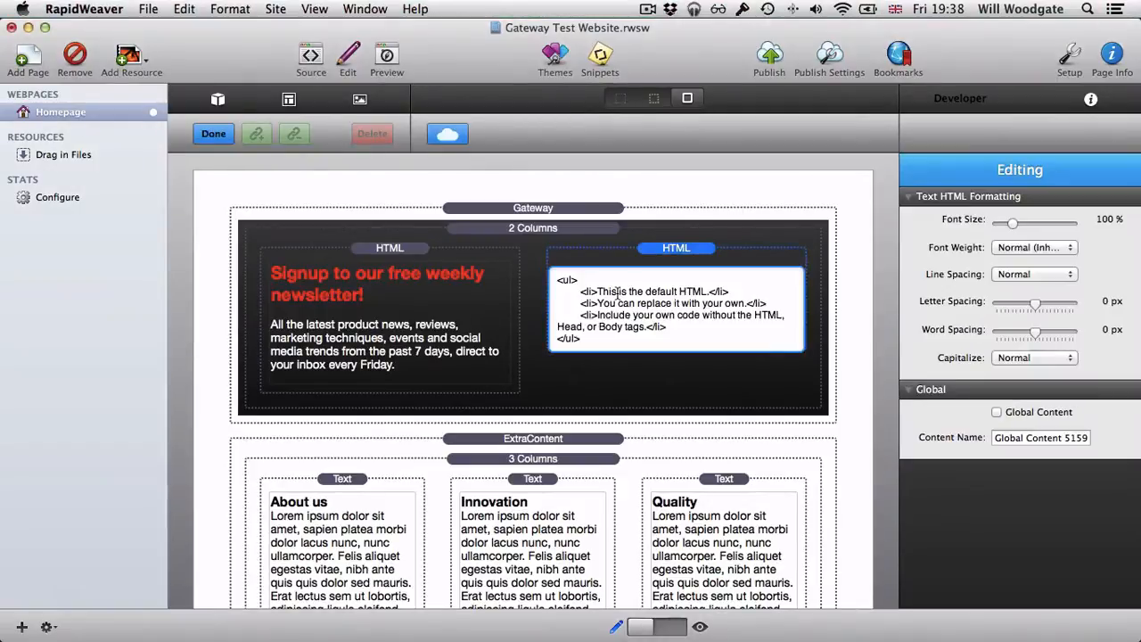
drag(592, 340, 544, 279)
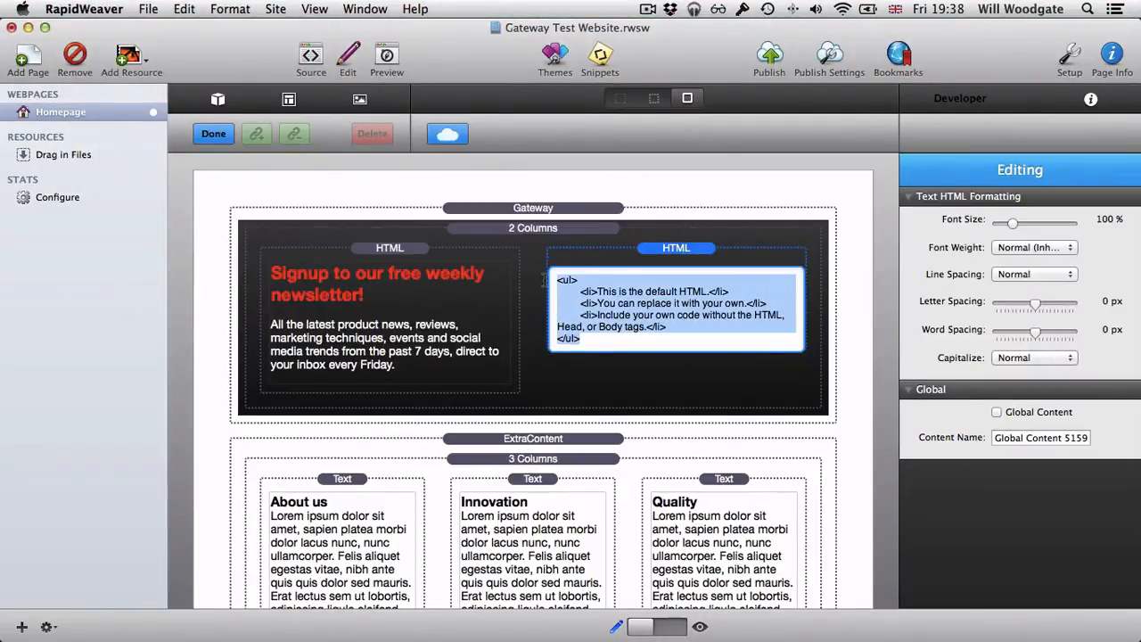
key(BackSpace)
key(super+v)
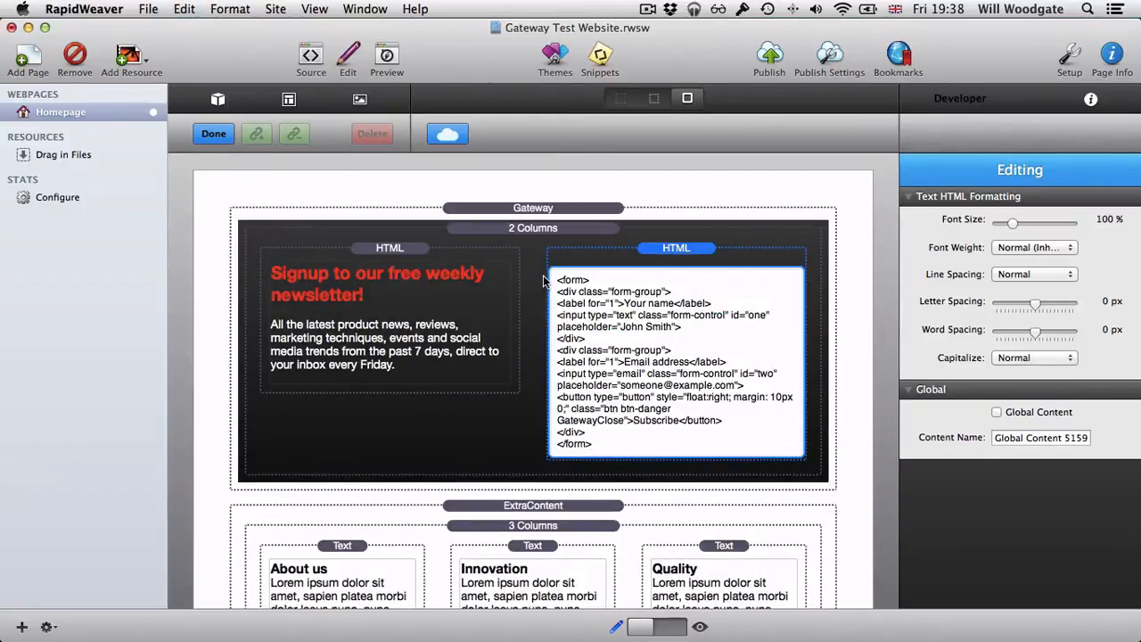
click(199, 302)
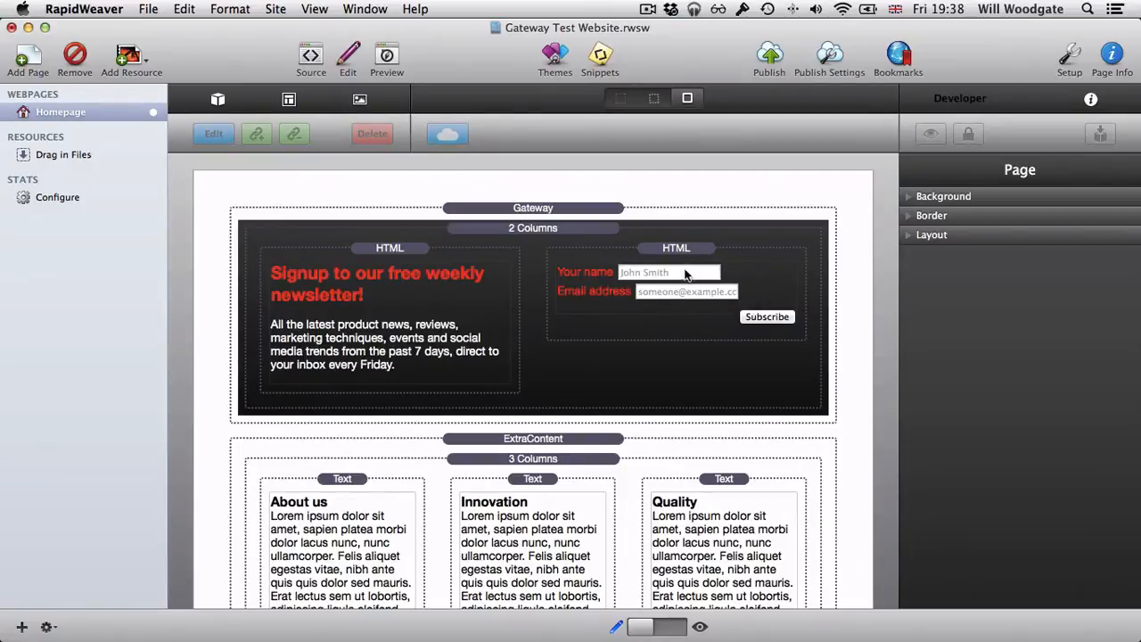
Preview the homepage and try placing the cursor in the popup form's name and email fields.
click(395, 57)
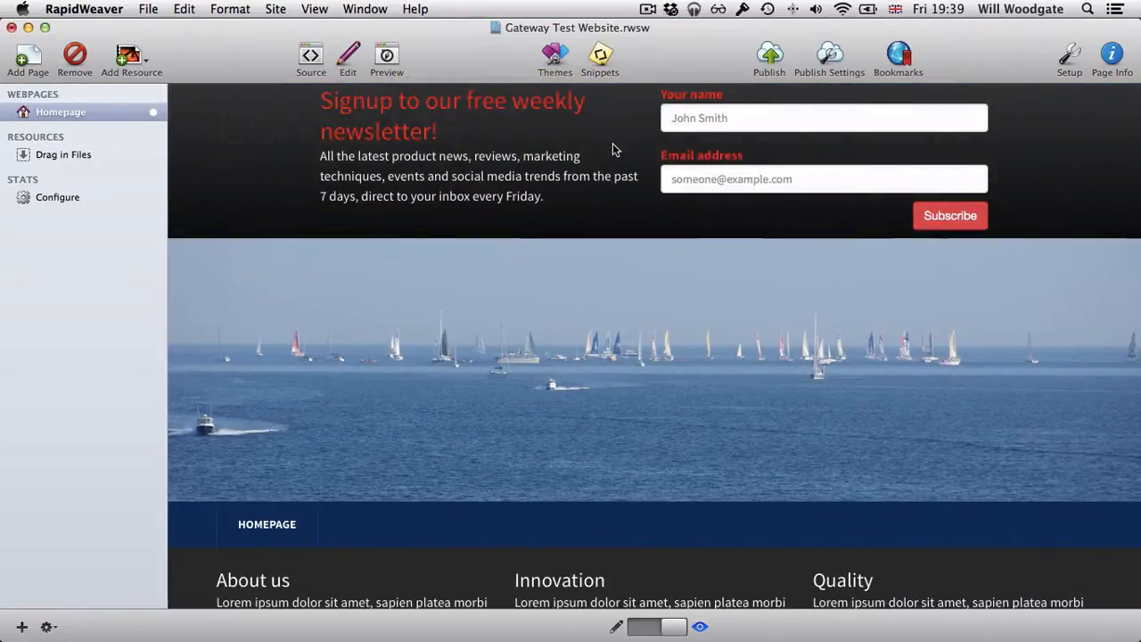
click(698, 120)
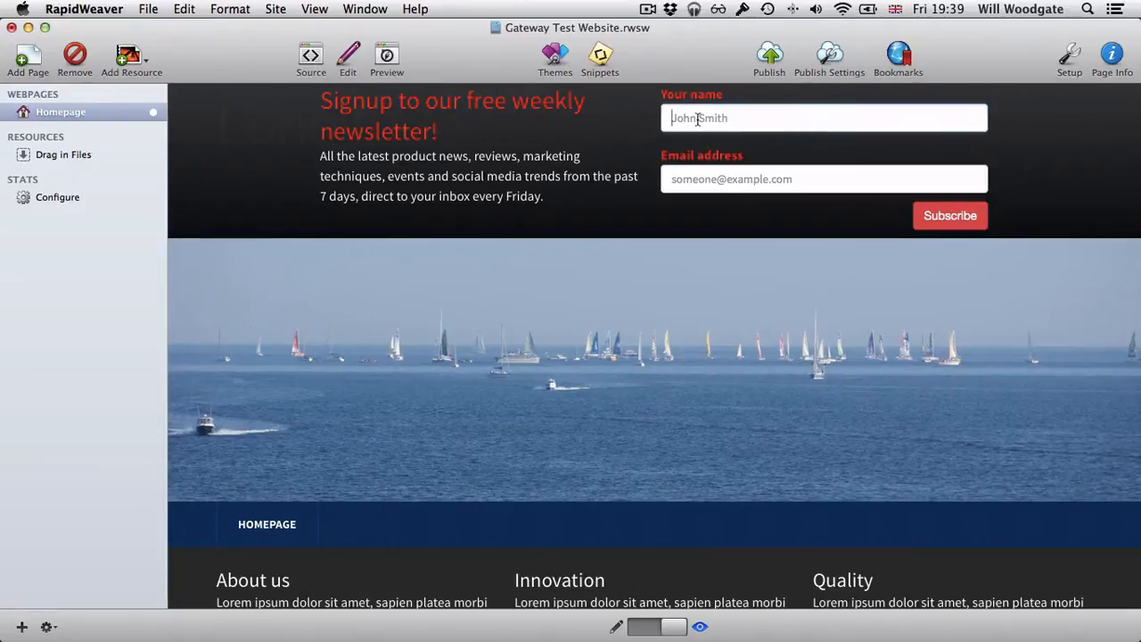
click(701, 181)
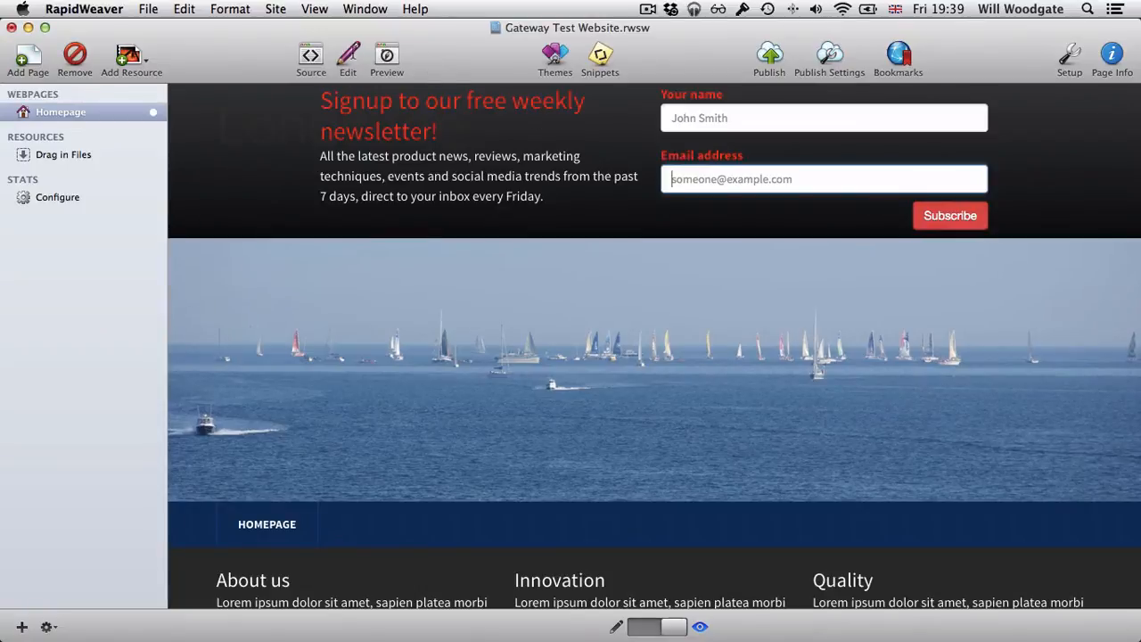
Return to editing and examine the GatewayClose class on the Subscribe button in the second column's HTML code.
click(348, 59)
double_click(788, 285)
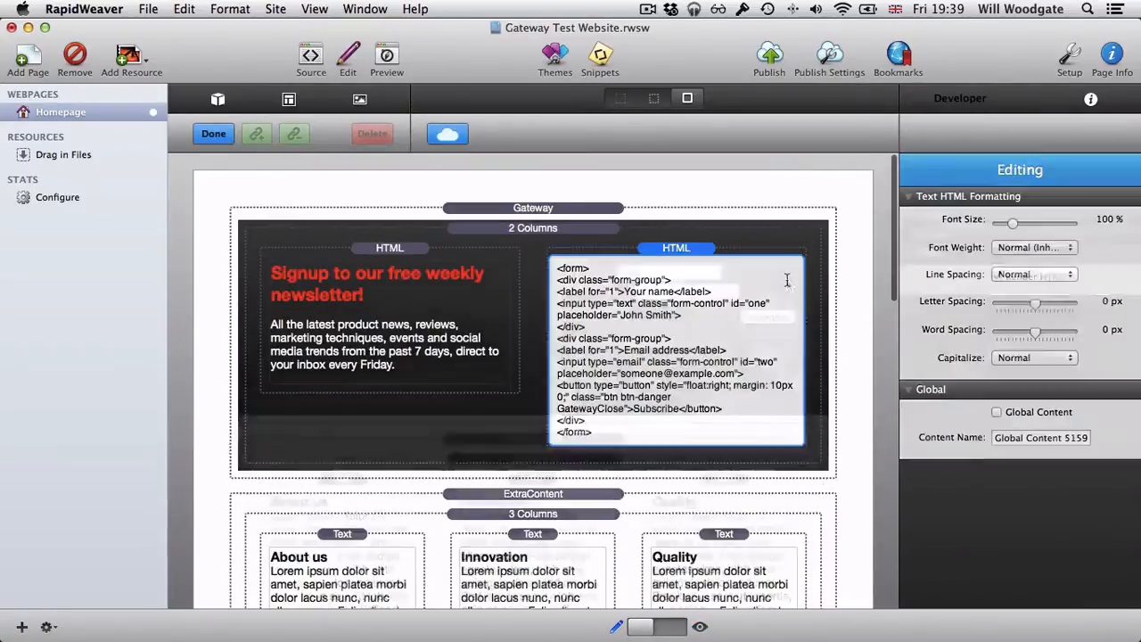
double_click(600, 408)
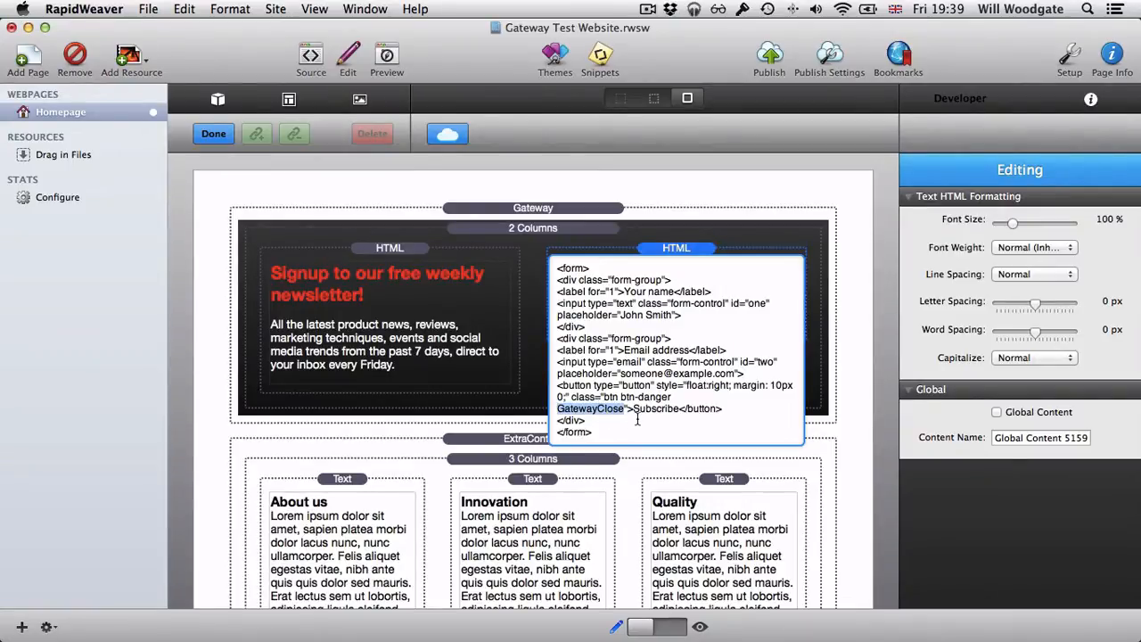
click(864, 313)
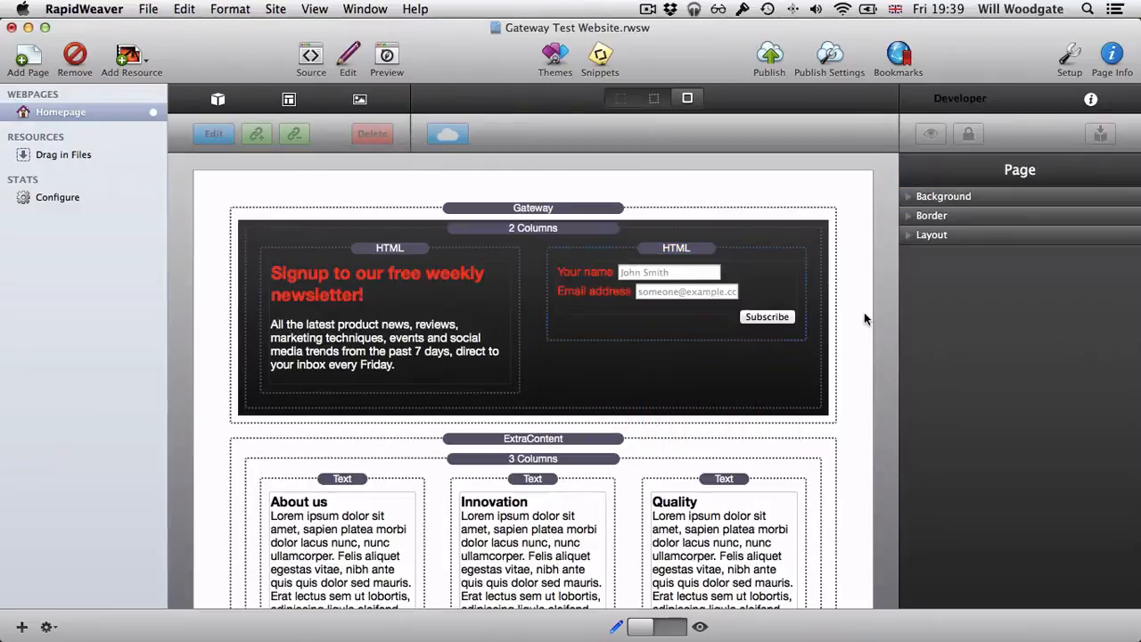
Preview the homepage and test dismissing the Gateway message with its Subscribe button.
click(391, 55)
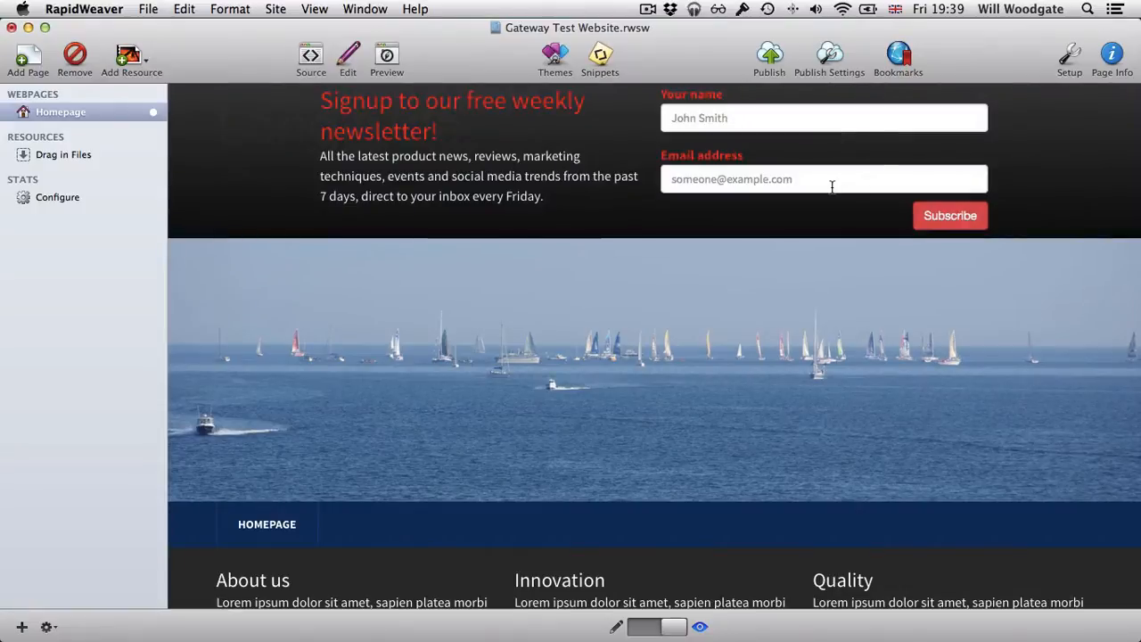
click(952, 217)
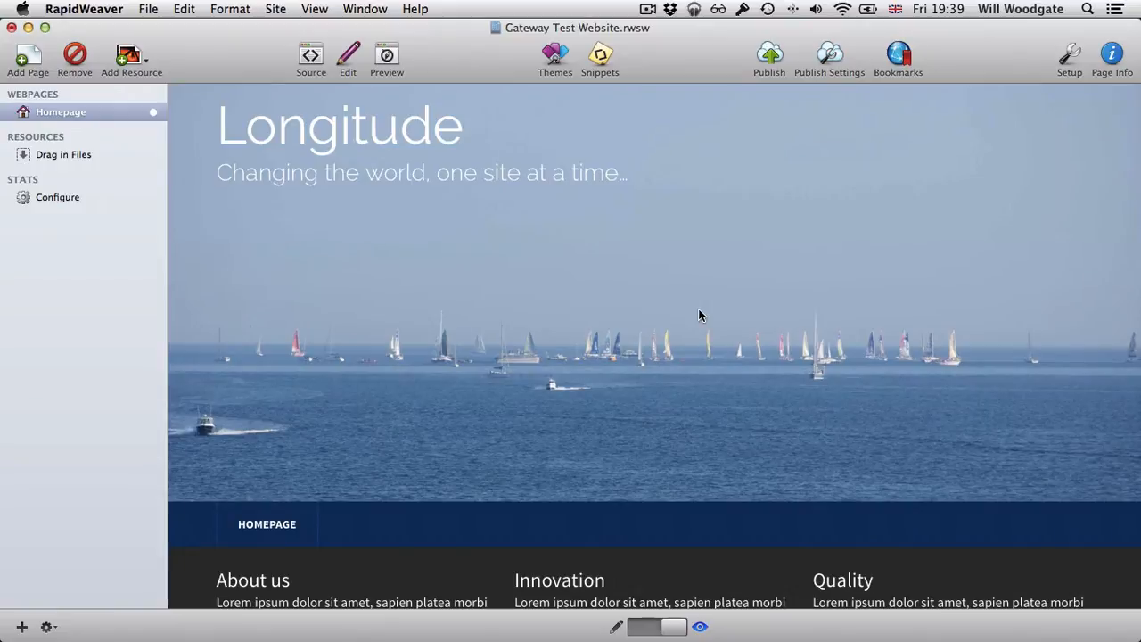
click(389, 64)
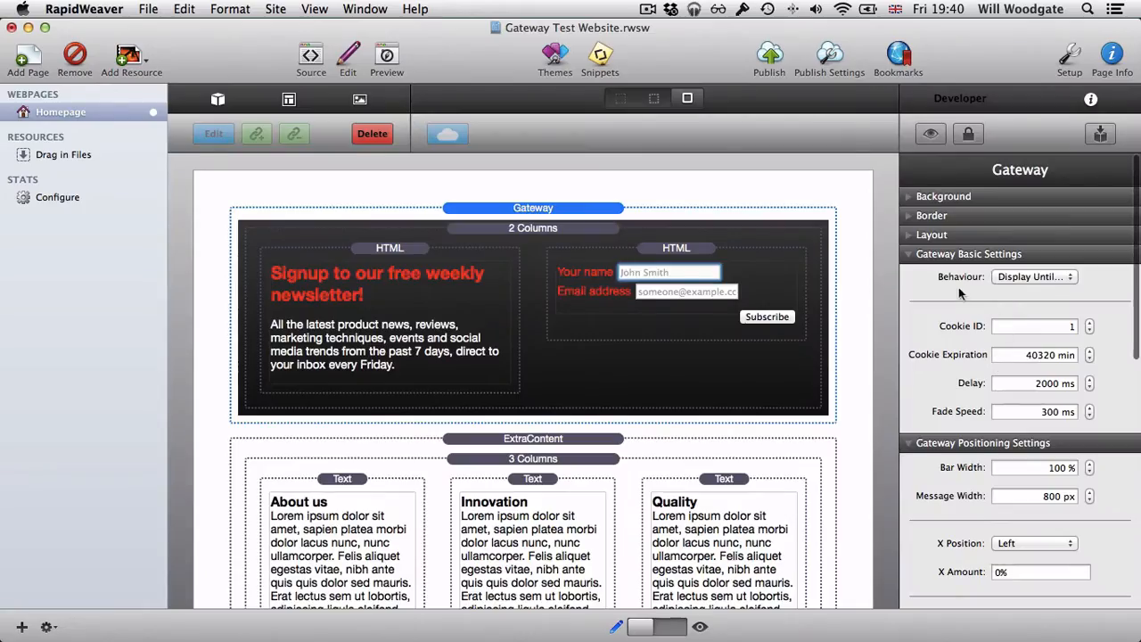
Review the Gateway stack's behaviour choices, keep Display Until Dismissed (default), and preview the message.
click(1029, 276)
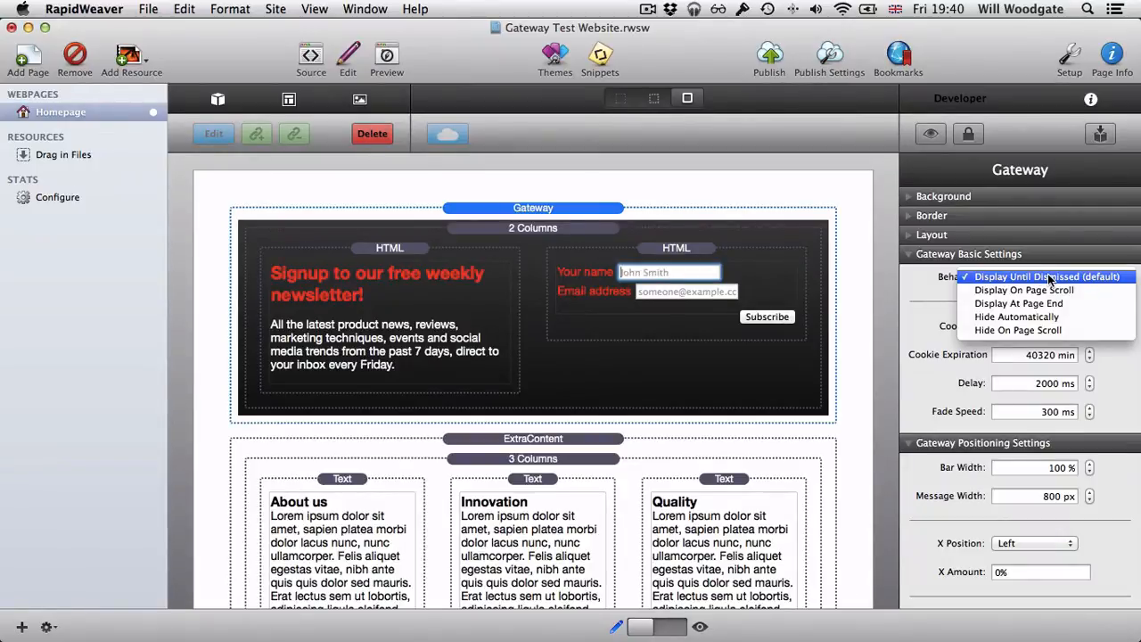
click(1049, 277)
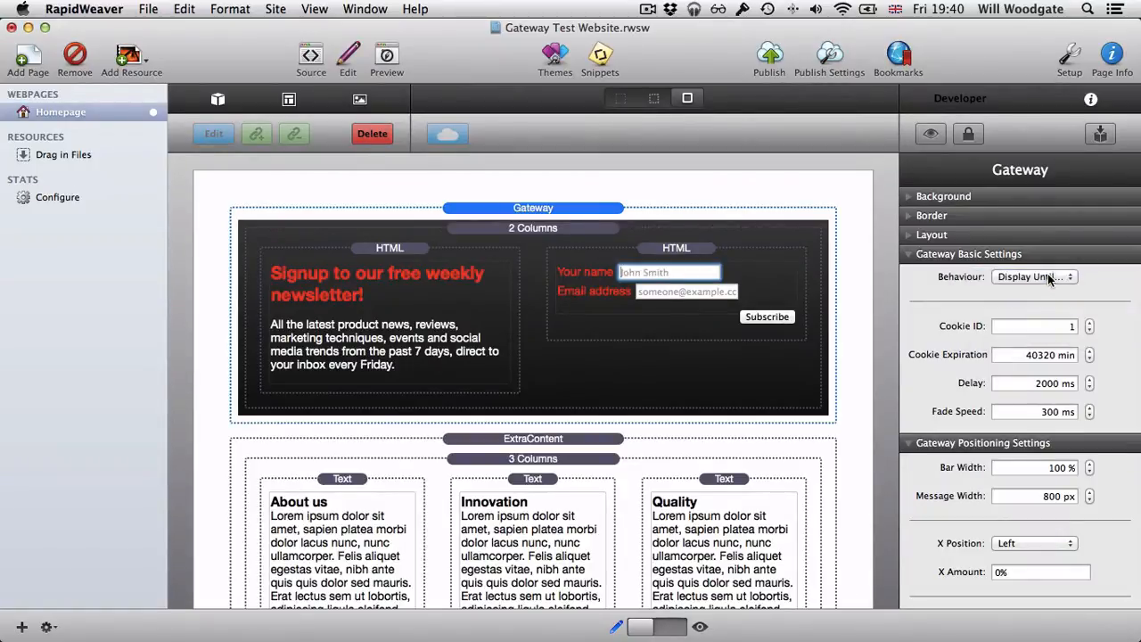
click(390, 58)
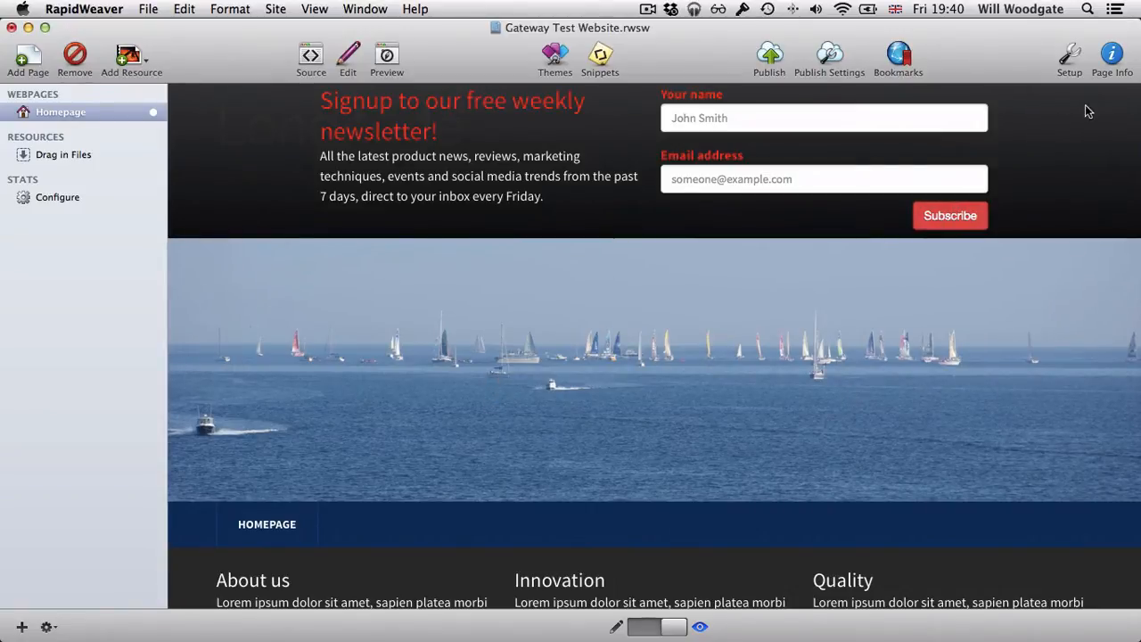
Switch on the Gateway stack's Close Button, then preview the homepage and dismiss the message with it.
click(356, 51)
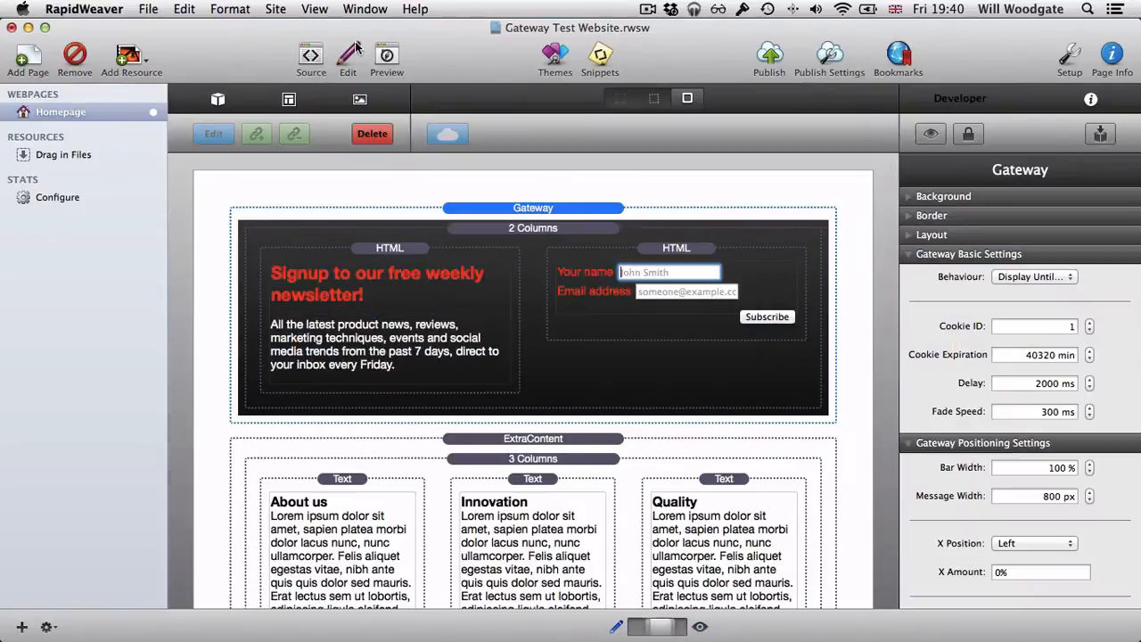
scroll(1045, 493, down, 5)
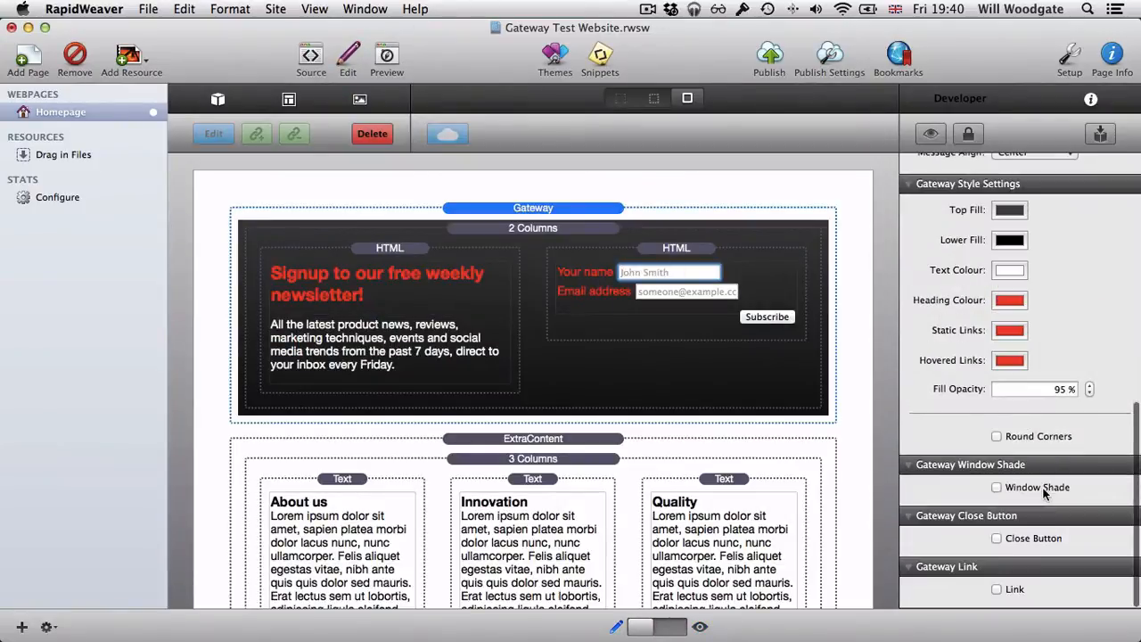
click(997, 538)
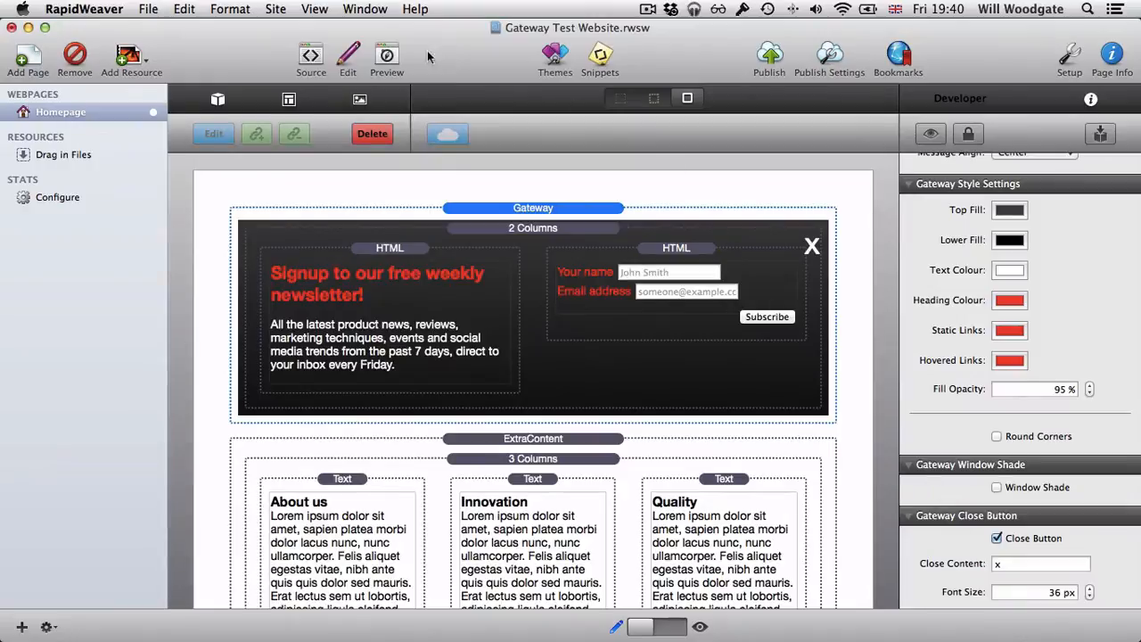
click(387, 54)
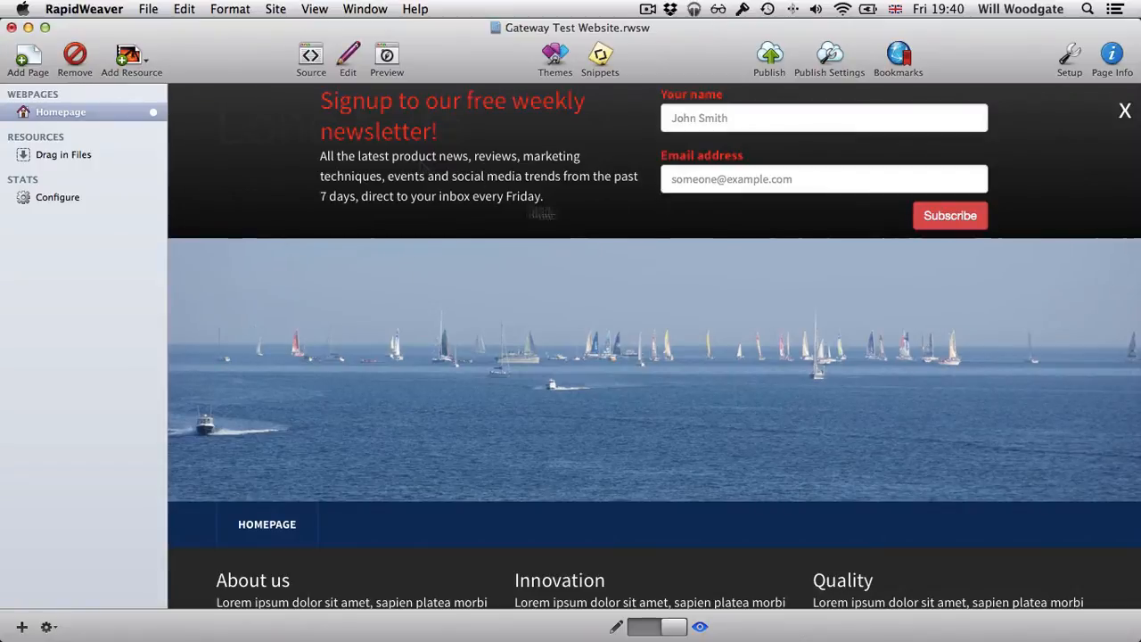
click(1124, 112)
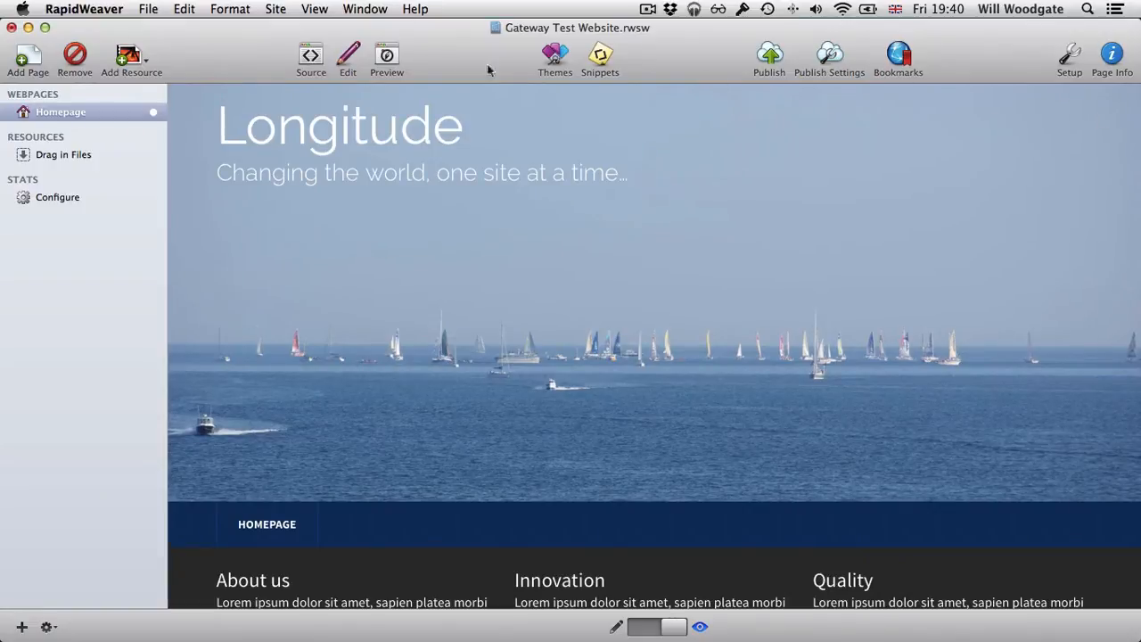
Return to editing and set the Gateway stack's behaviour to Display On Page Scroll.
click(355, 56)
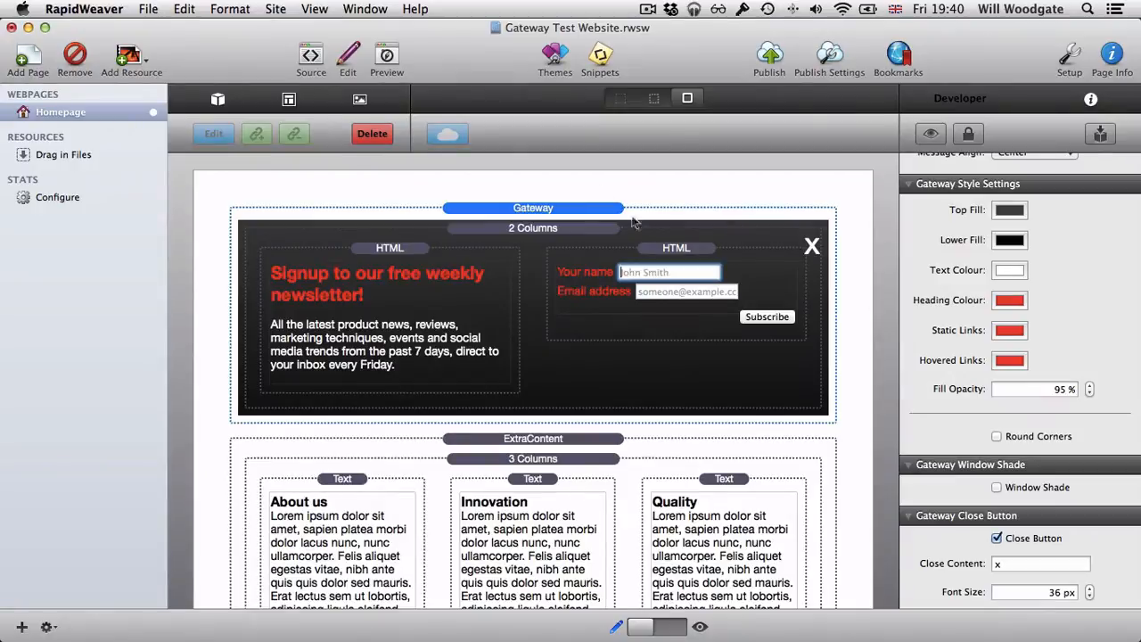
scroll(1027, 335, up, 3)
scroll(1026, 330, up, 10)
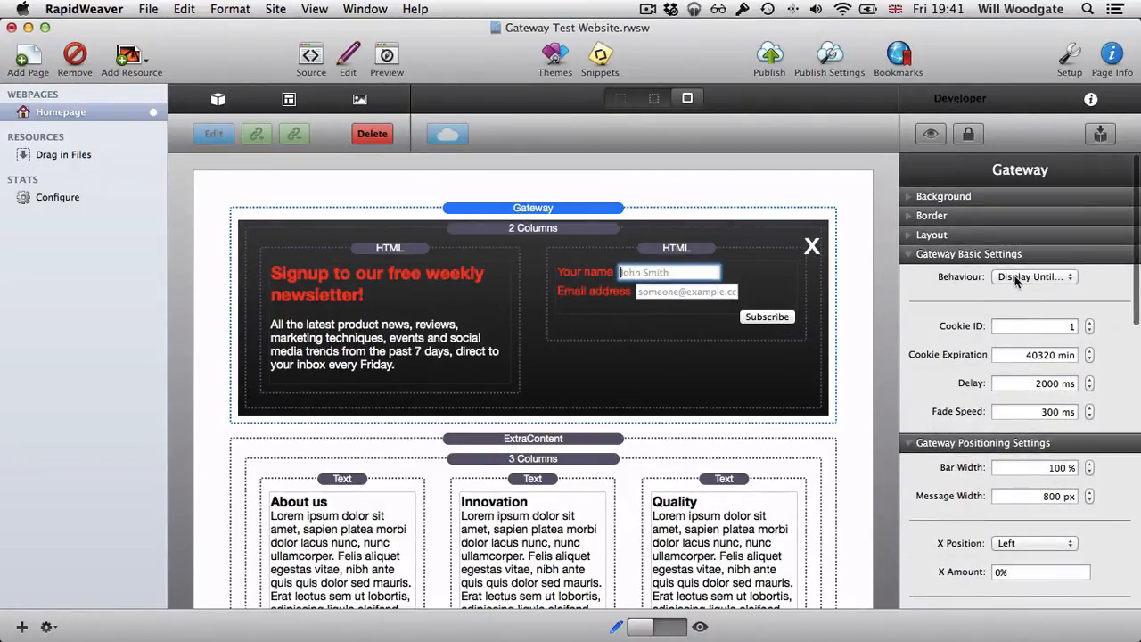
click(1015, 276)
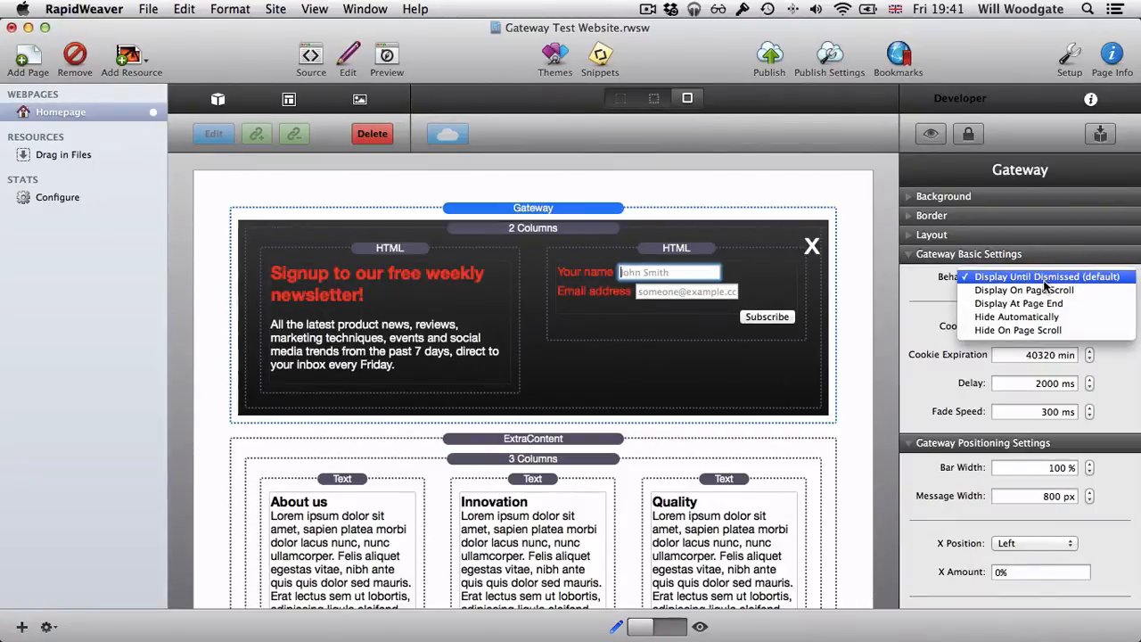
click(1041, 291)
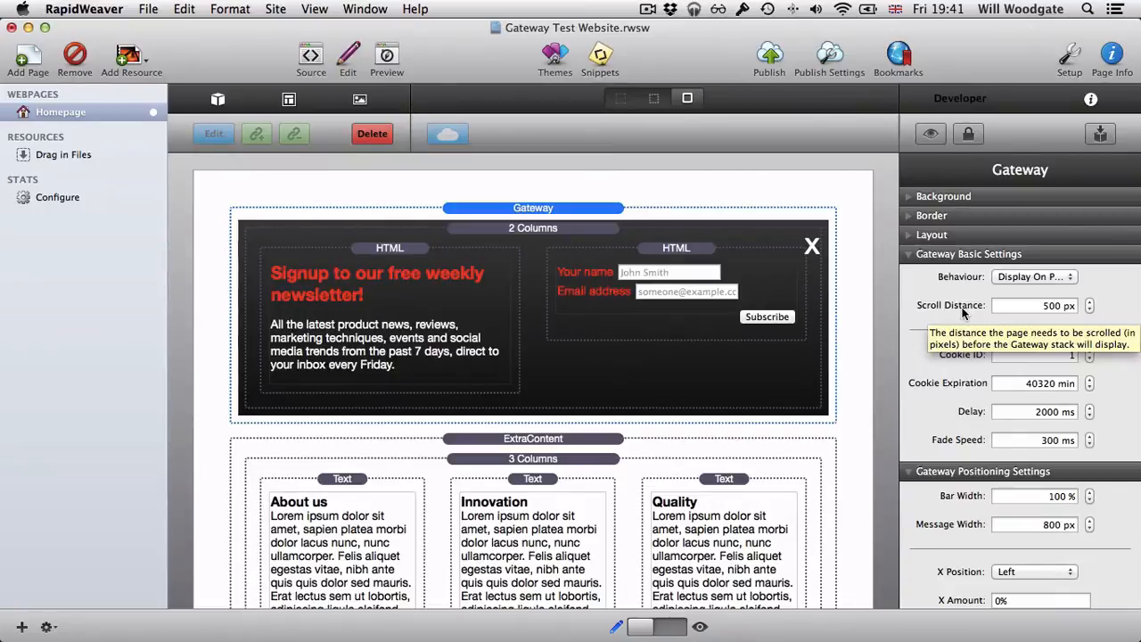
Preview the homepage and test the scroll-triggered Gateway message by moving down through the page content.
click(386, 55)
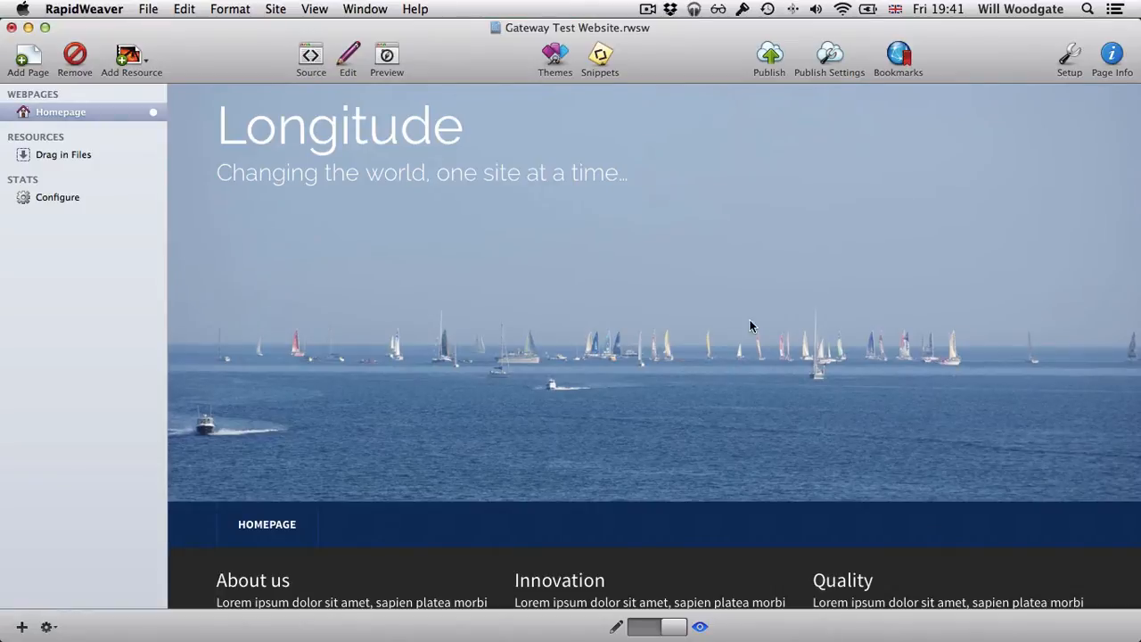
scroll(750, 326, down, 4)
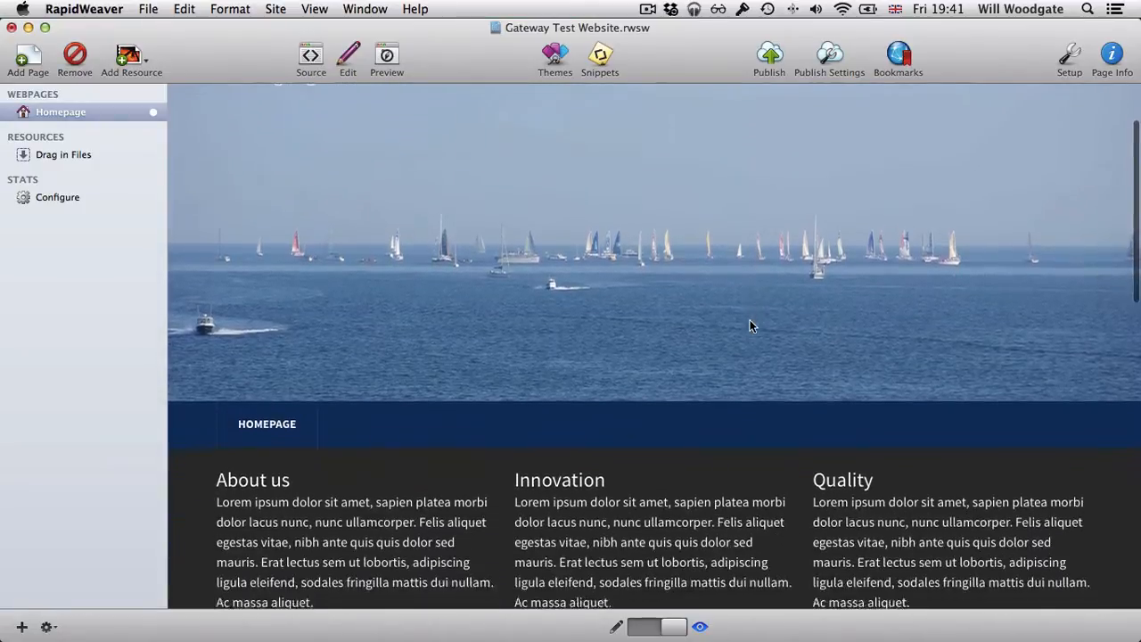
scroll(750, 327, down, 10)
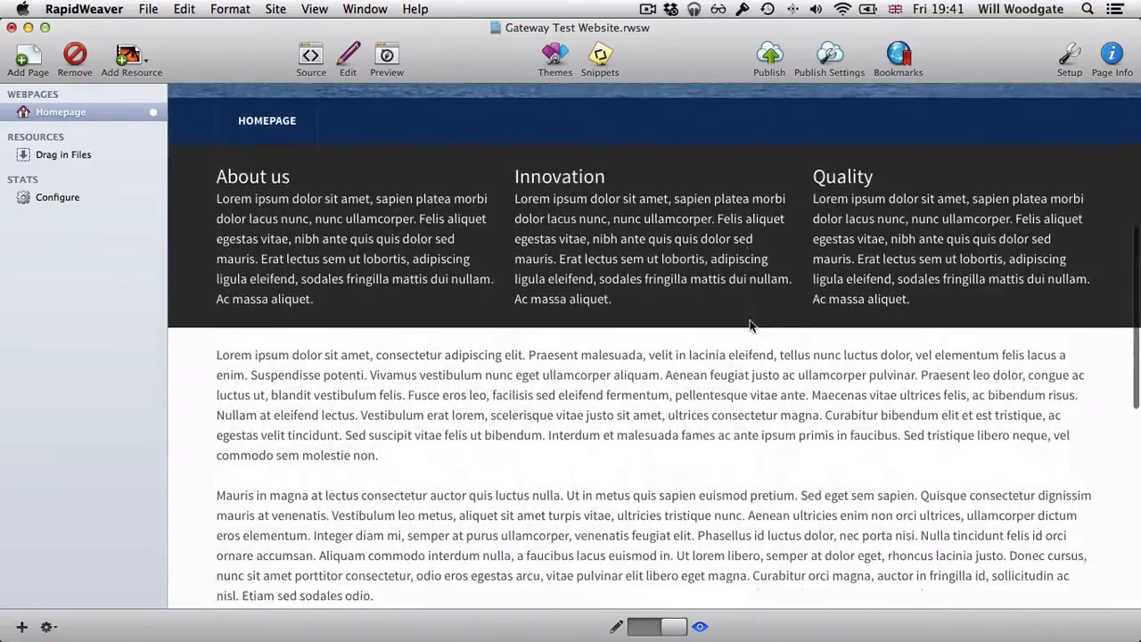
scroll(750, 323, down, 5)
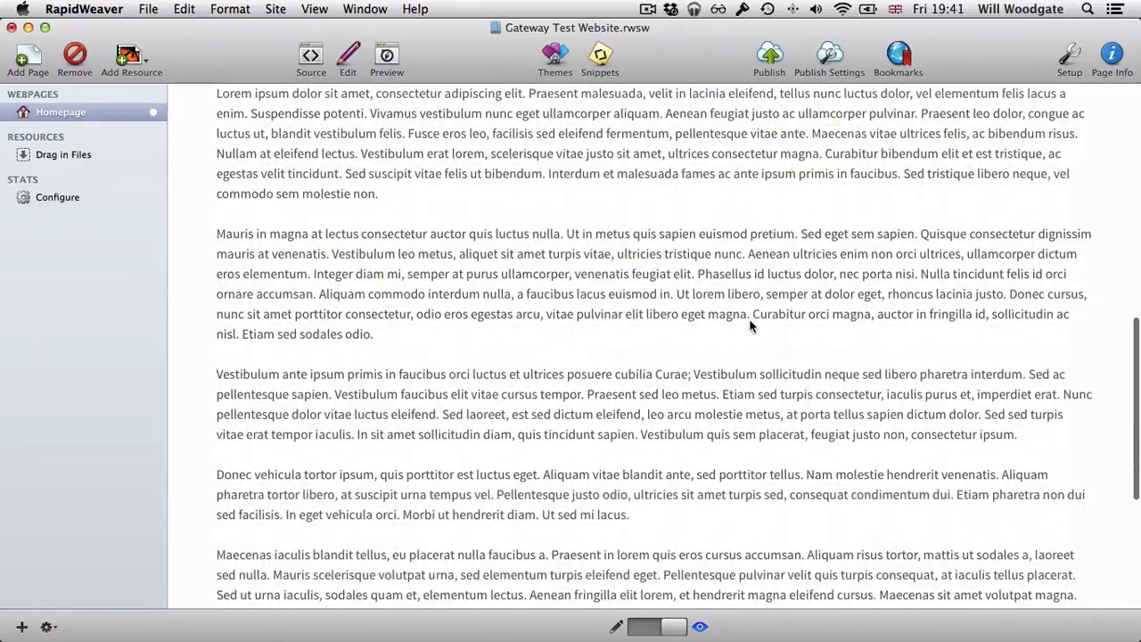
scroll(749, 326, down, 2)
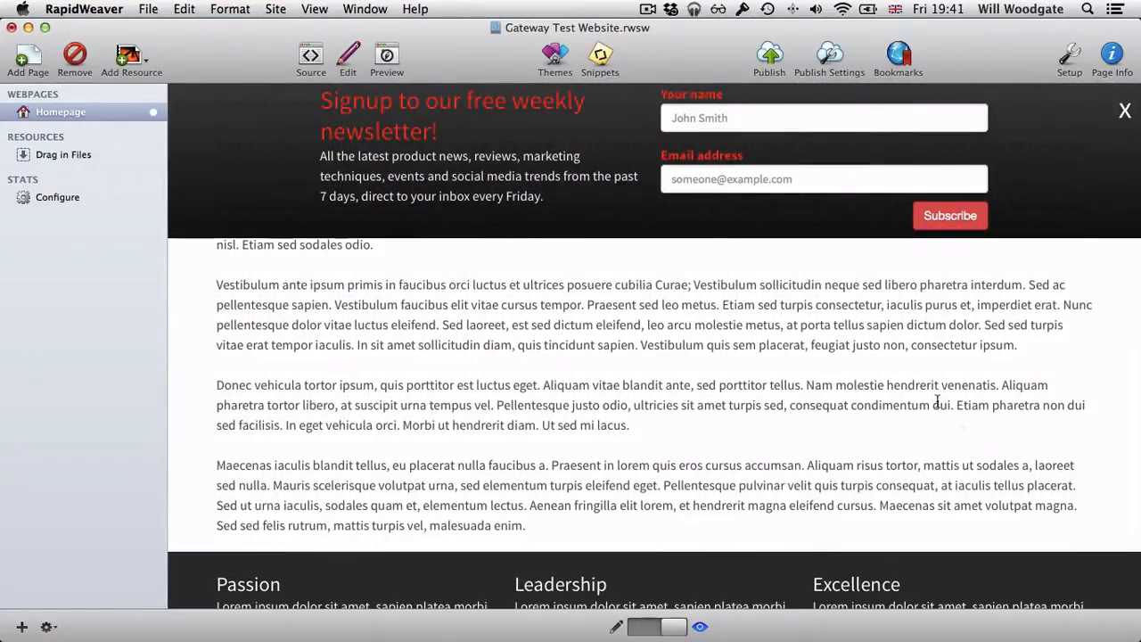
Return to editing the homepage and set the Gateway stack's Delay to 0 ms.
click(347, 55)
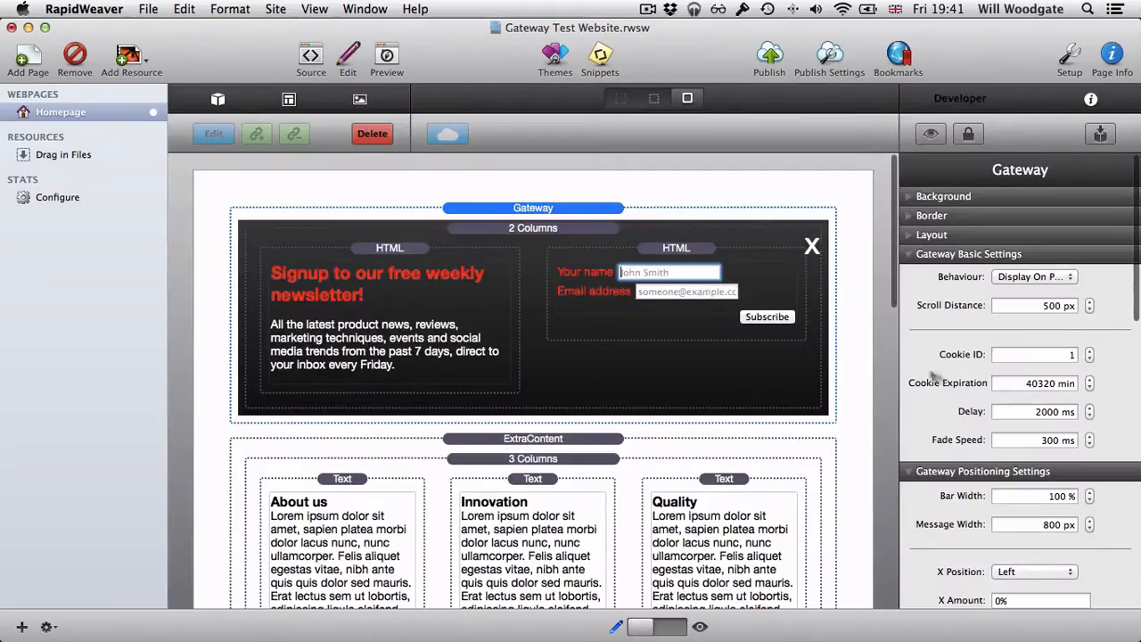
click(1045, 412)
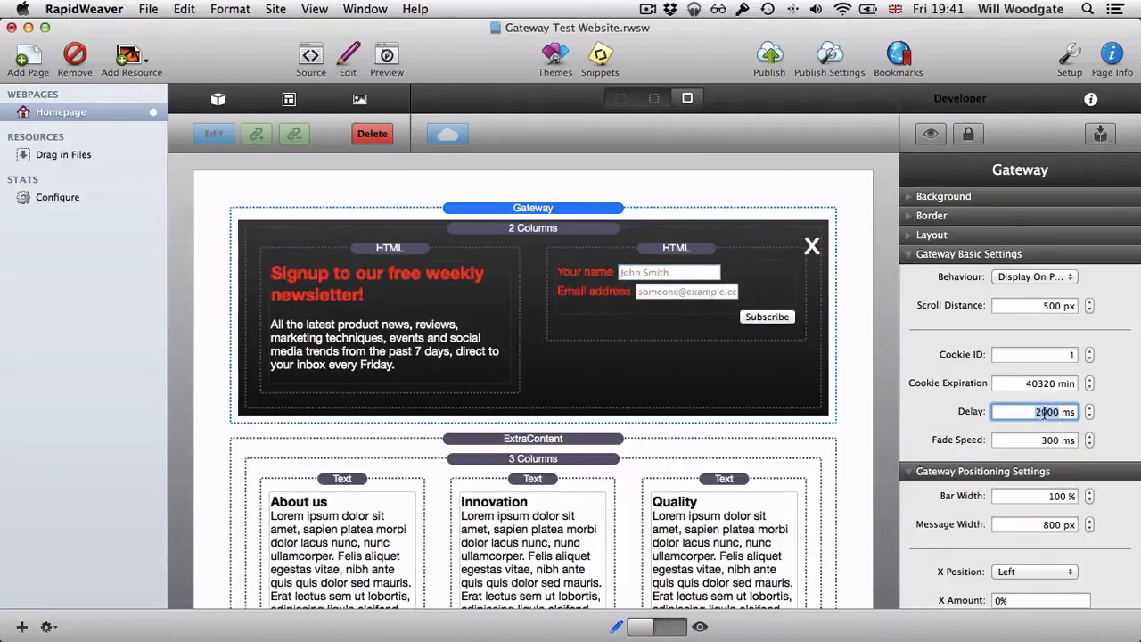
text(0)
key(Return)
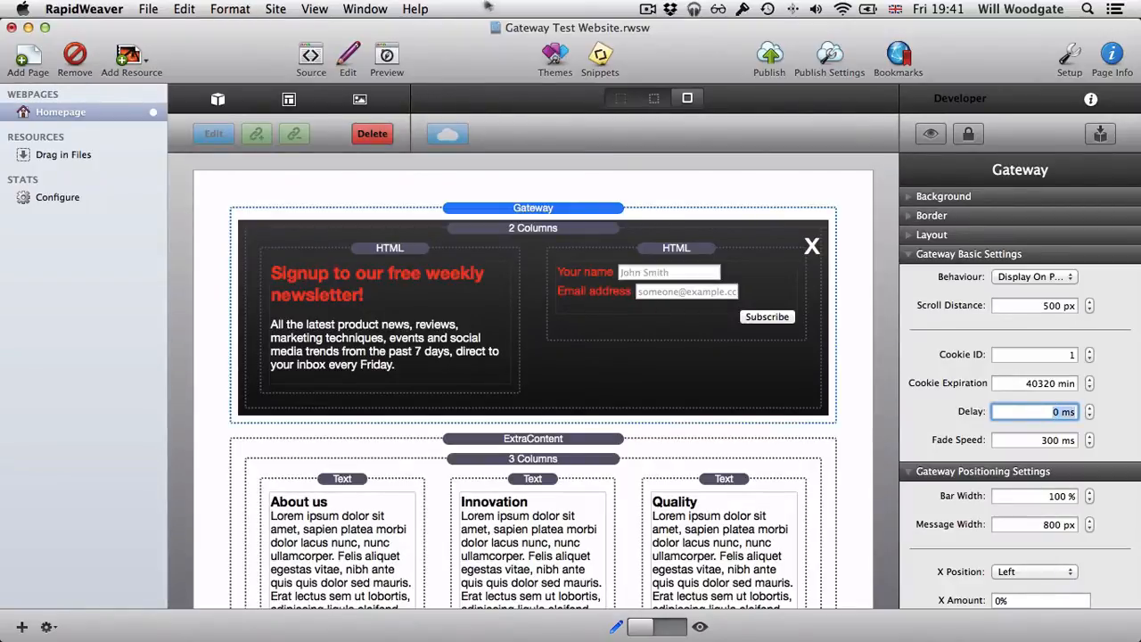
Preview the homepage and move down the page to test the scroll-triggered message without a delay.
click(387, 57)
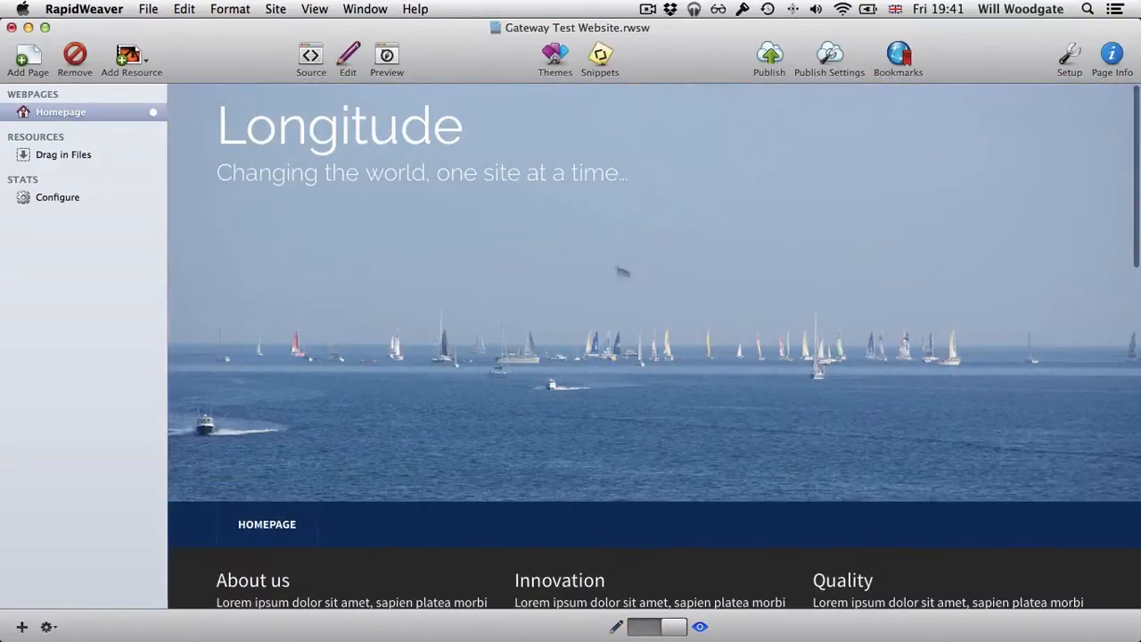
scroll(704, 301, down, 2)
scroll(704, 302, down, 10)
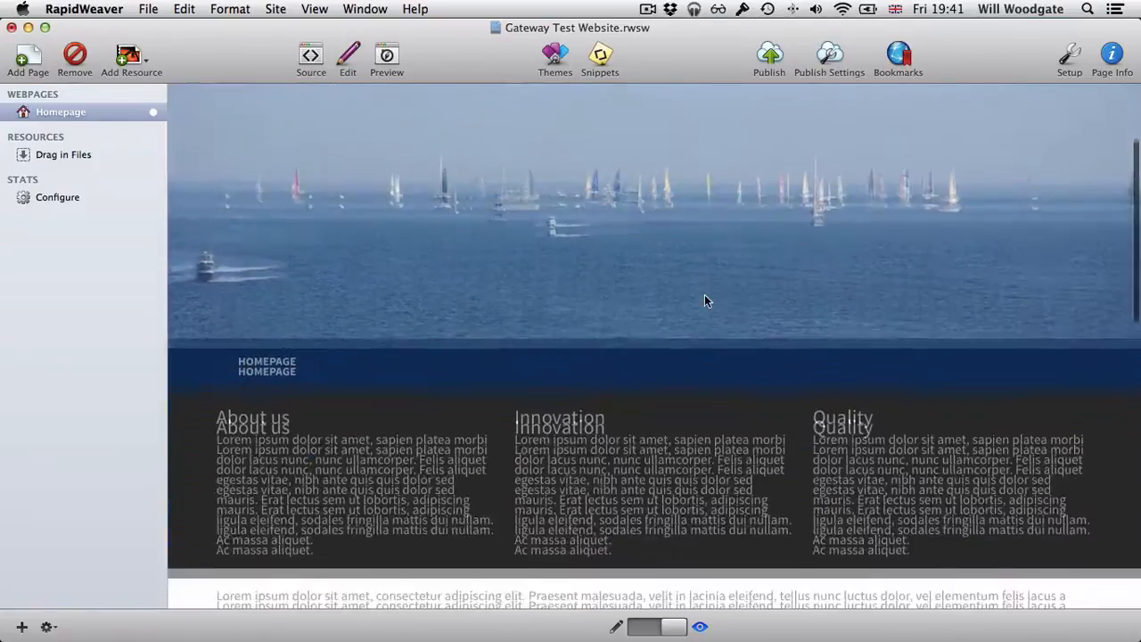
scroll(704, 301, down, 5)
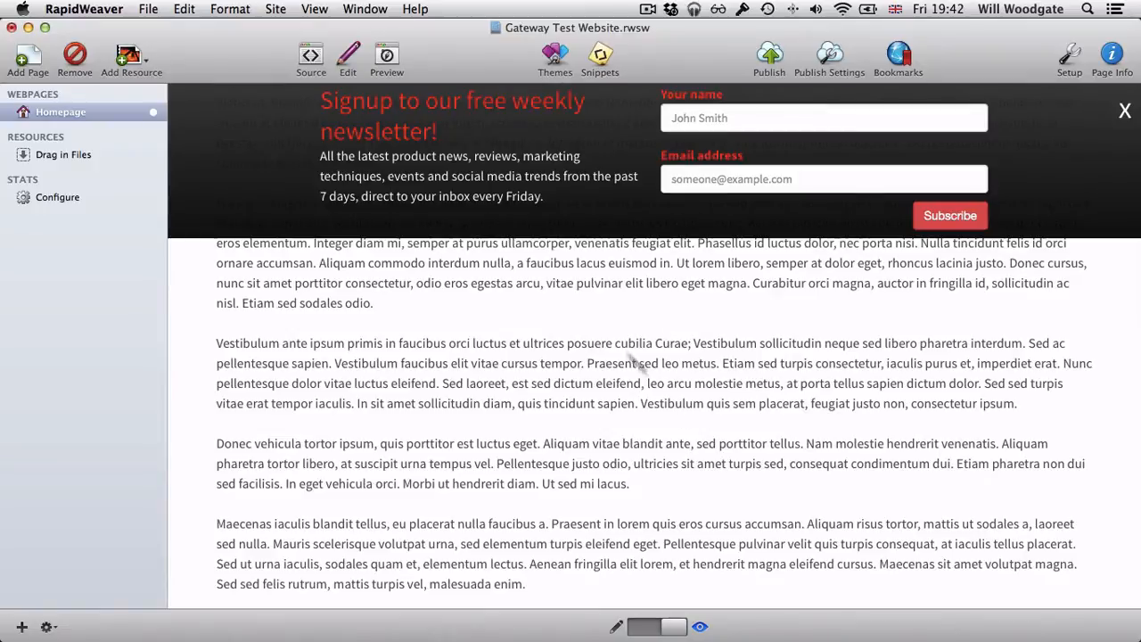
Return to editing and set the Gateway stack's Scroll Distance to 1000 px.
click(347, 58)
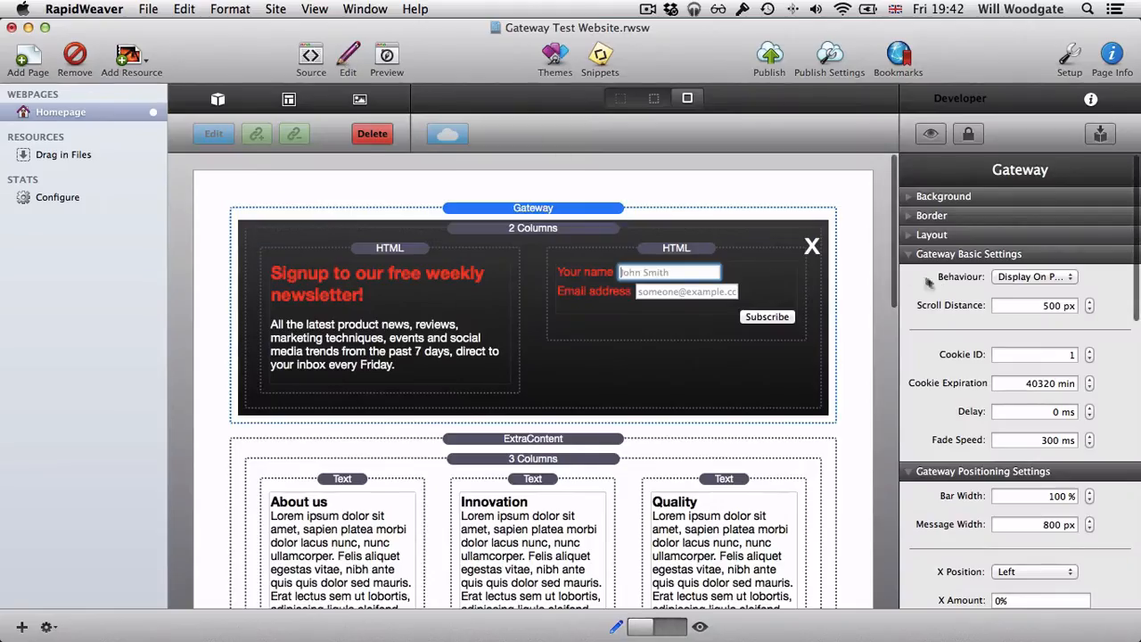
click(1019, 305)
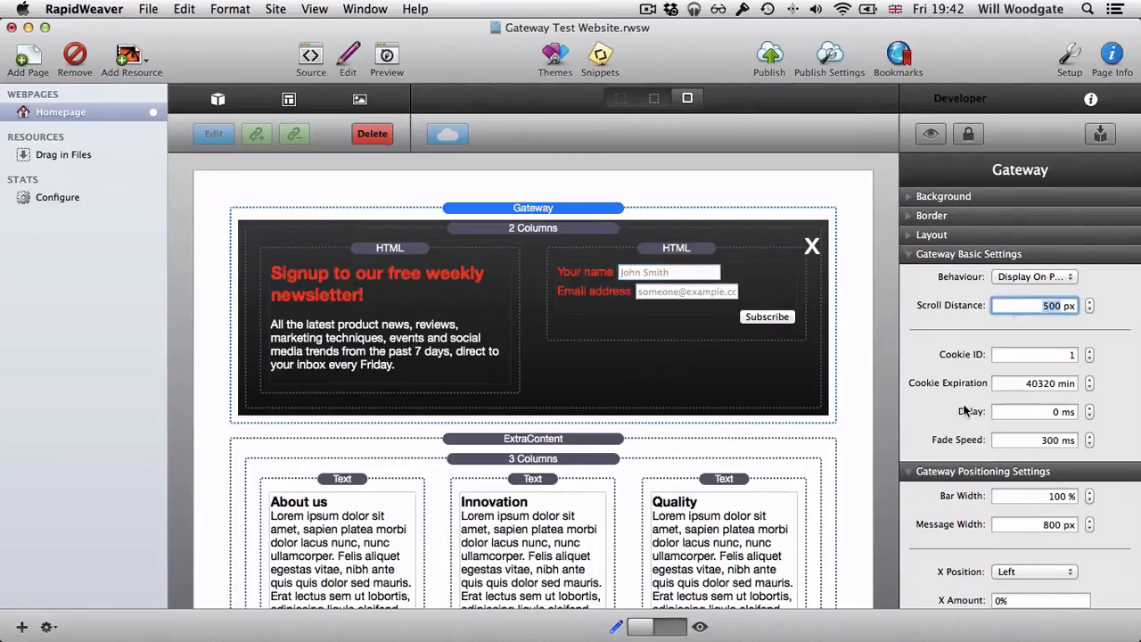
mouse_move(964, 409)
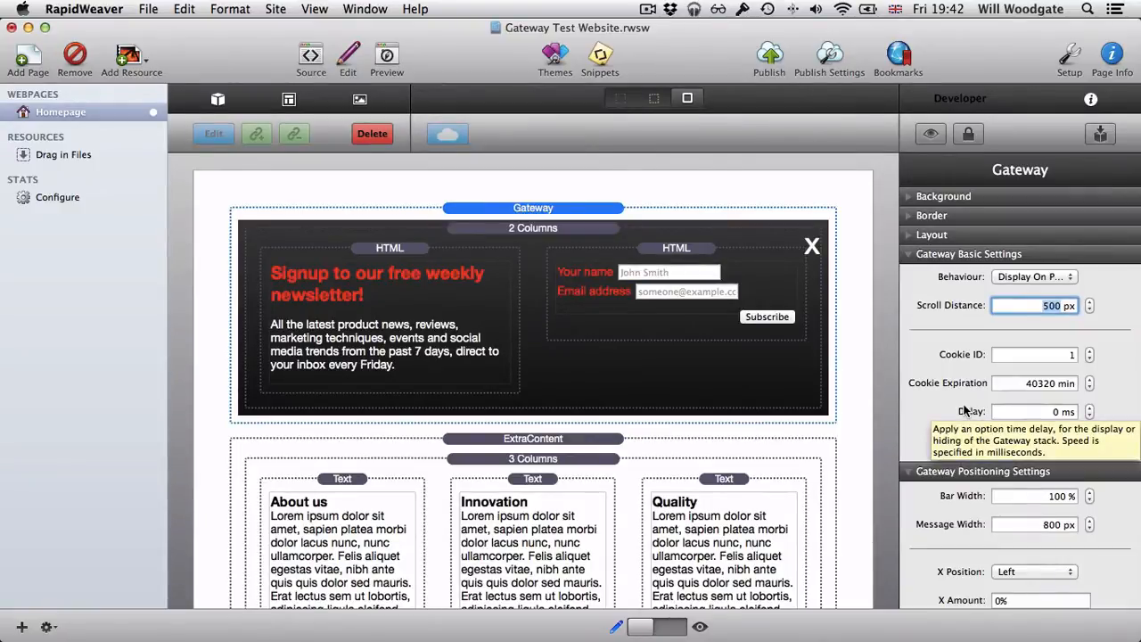
text(1000)
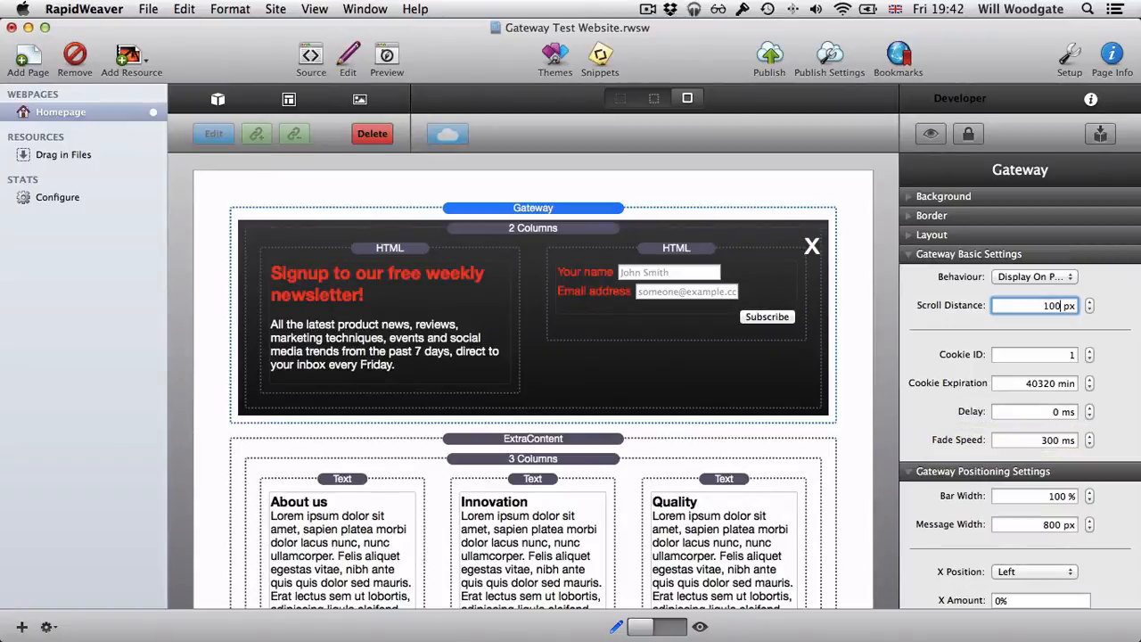
key(Return)
Preview the homepage and move repeatedly down and back up to test the message at the 1000 px scroll distance.
click(387, 55)
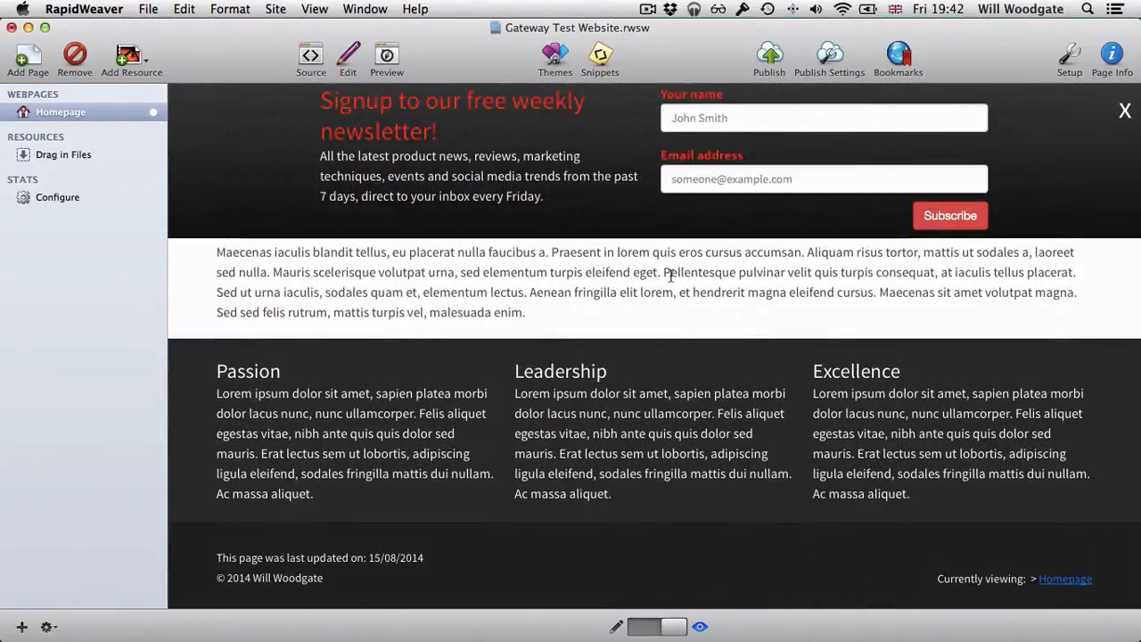
scroll(621, 274, up, 11)
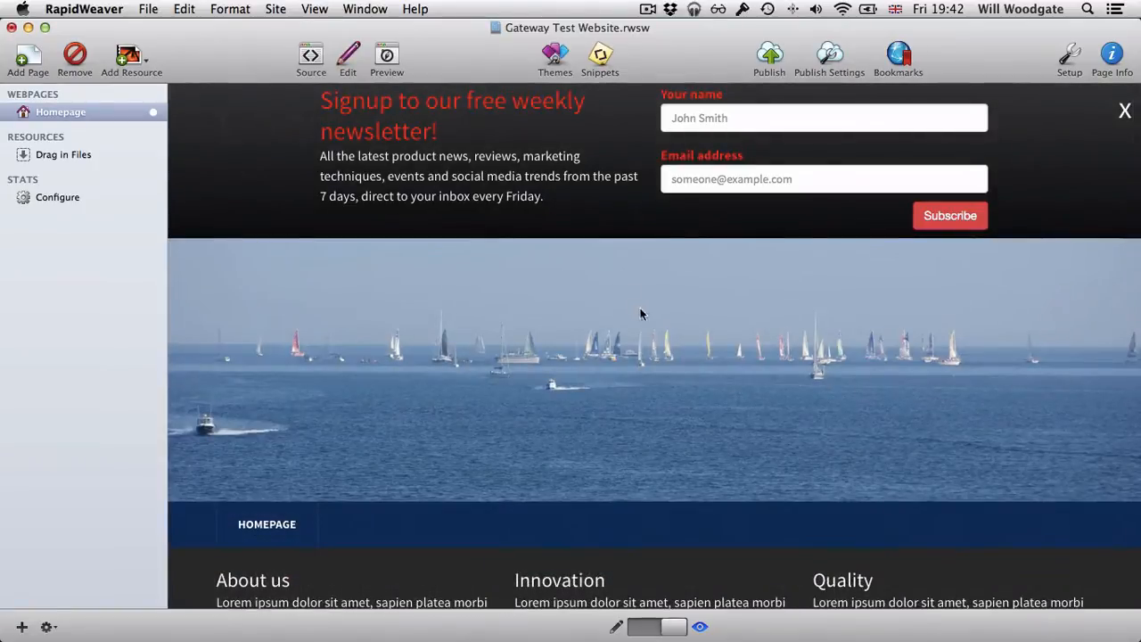
scroll(669, 331, down, 7)
scroll(668, 330, down, 5)
scroll(667, 330, up, 15)
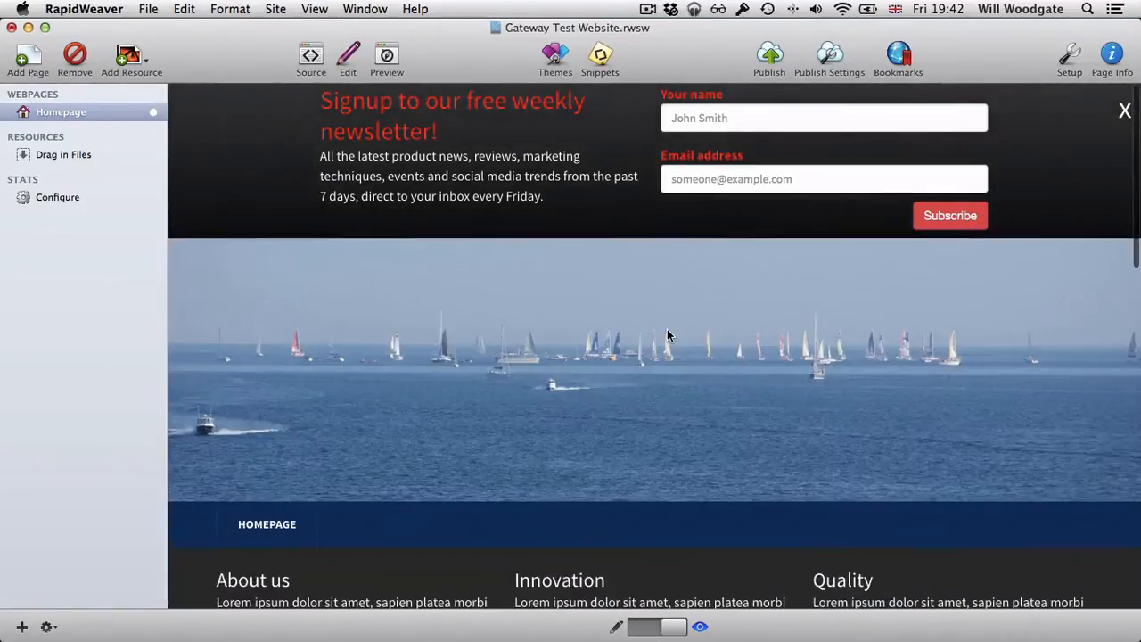
scroll(668, 332, down, 3)
scroll(666, 329, down, 5)
scroll(666, 329, up, 10)
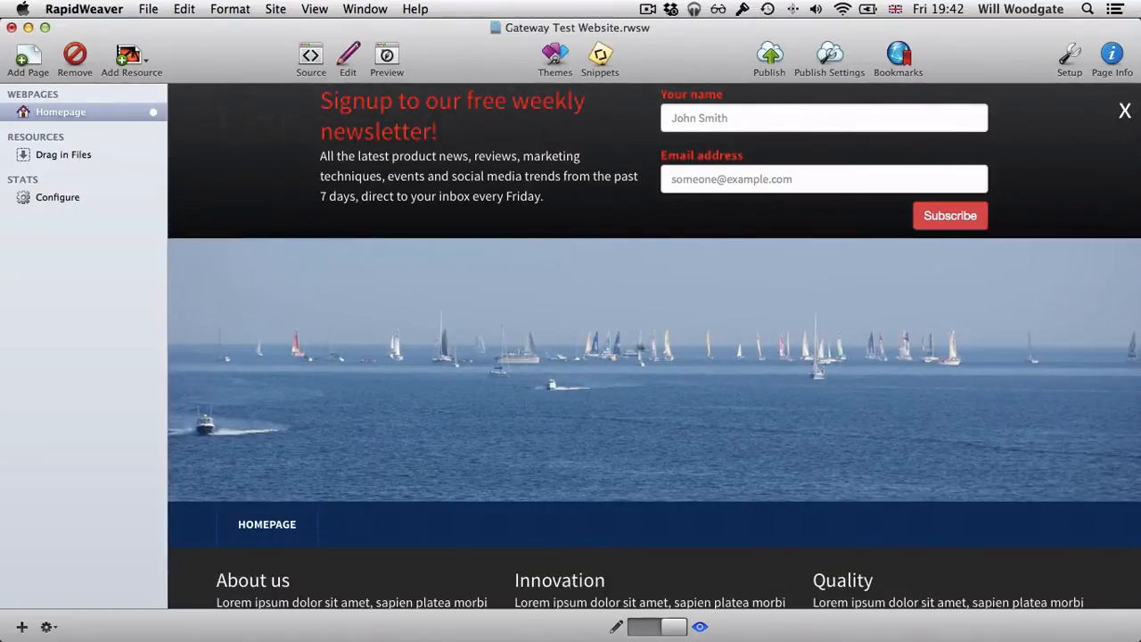
scroll(669, 349, down, 5)
scroll(669, 349, up, 5)
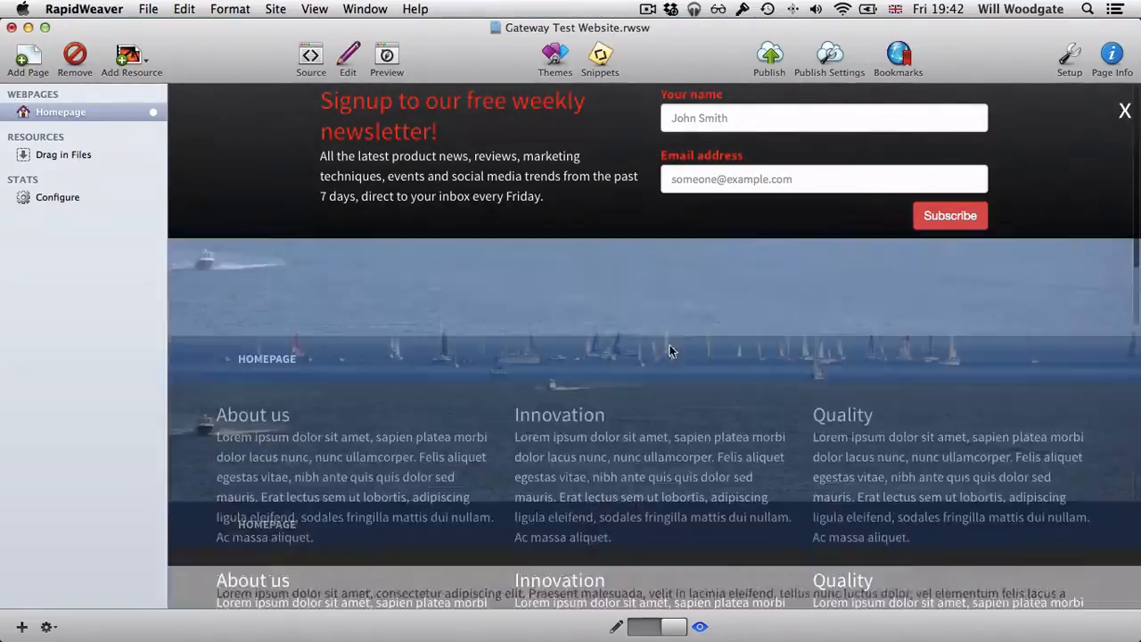
Return to editing and set the Gateway stack's behaviour to Display At Page End.
click(349, 55)
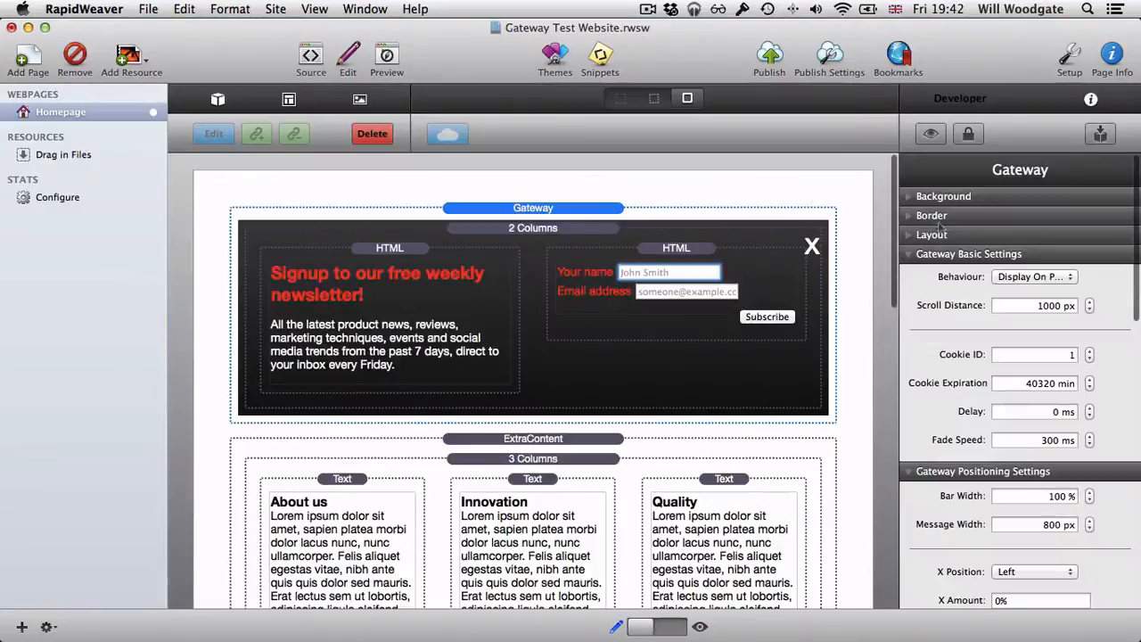
click(1011, 279)
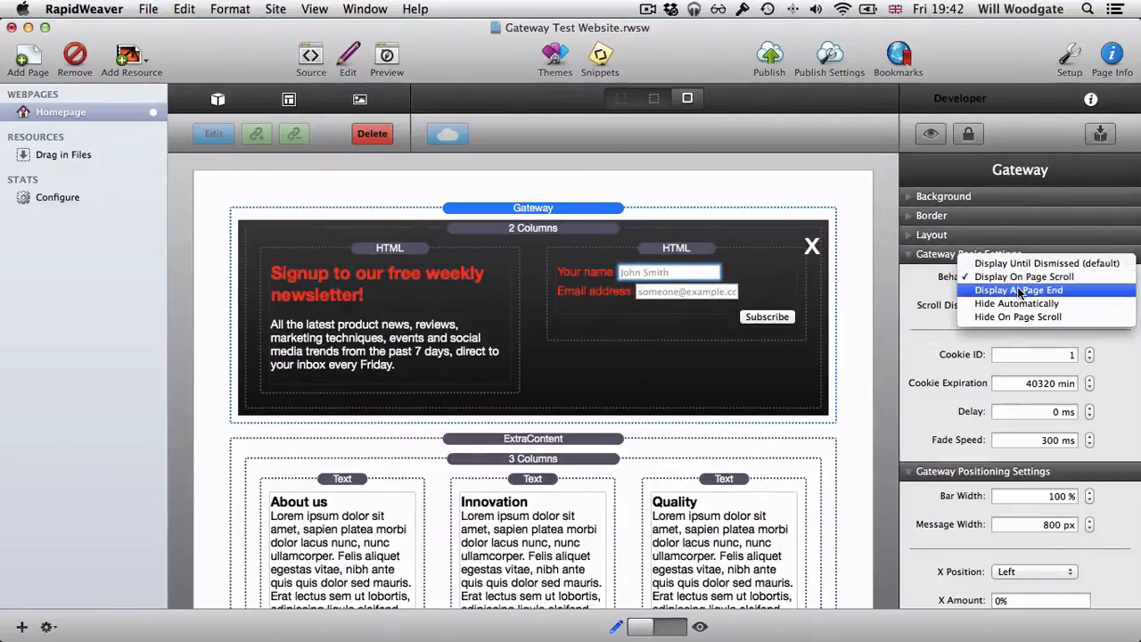
click(1019, 291)
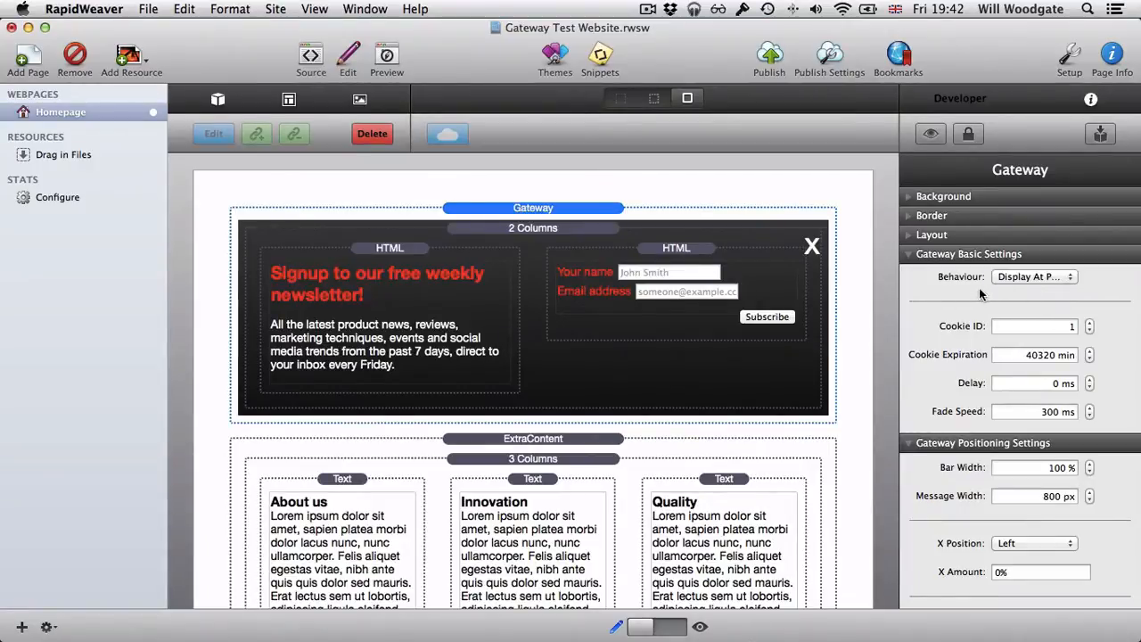
Preview the homepage and move through to the end of the page to test the page-end message.
click(389, 49)
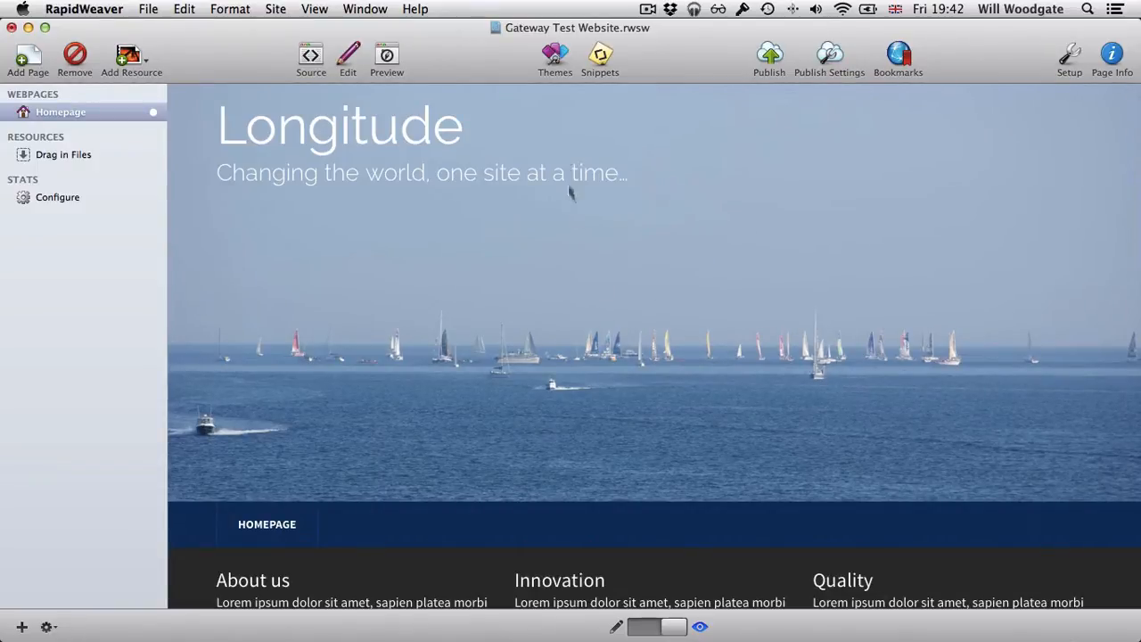
scroll(659, 259, down, 5)
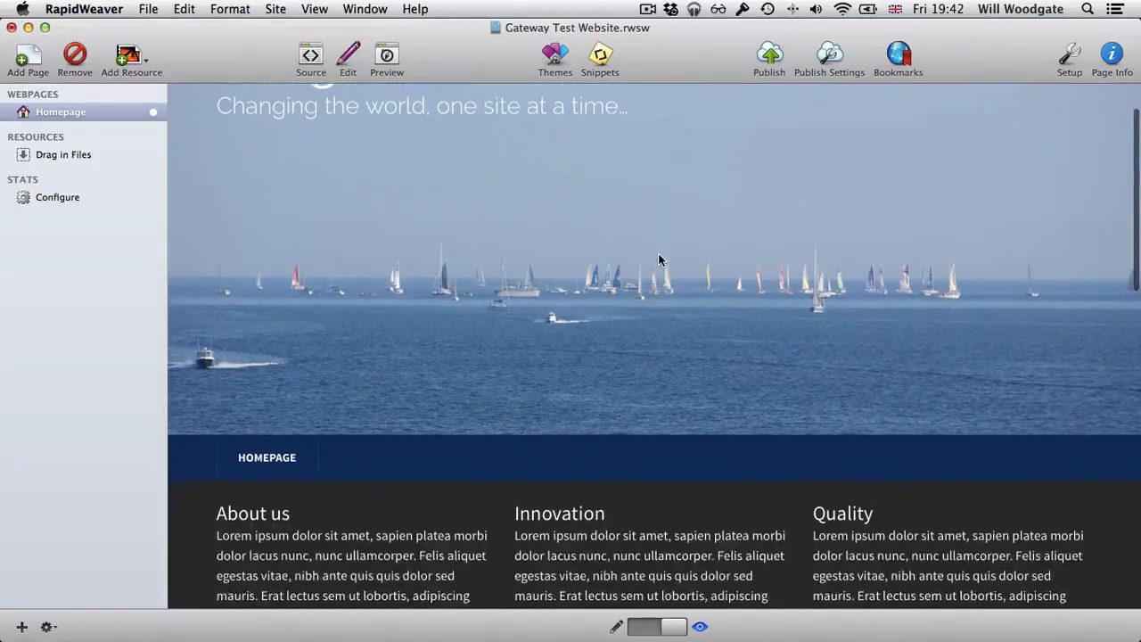
scroll(660, 259, down, 6)
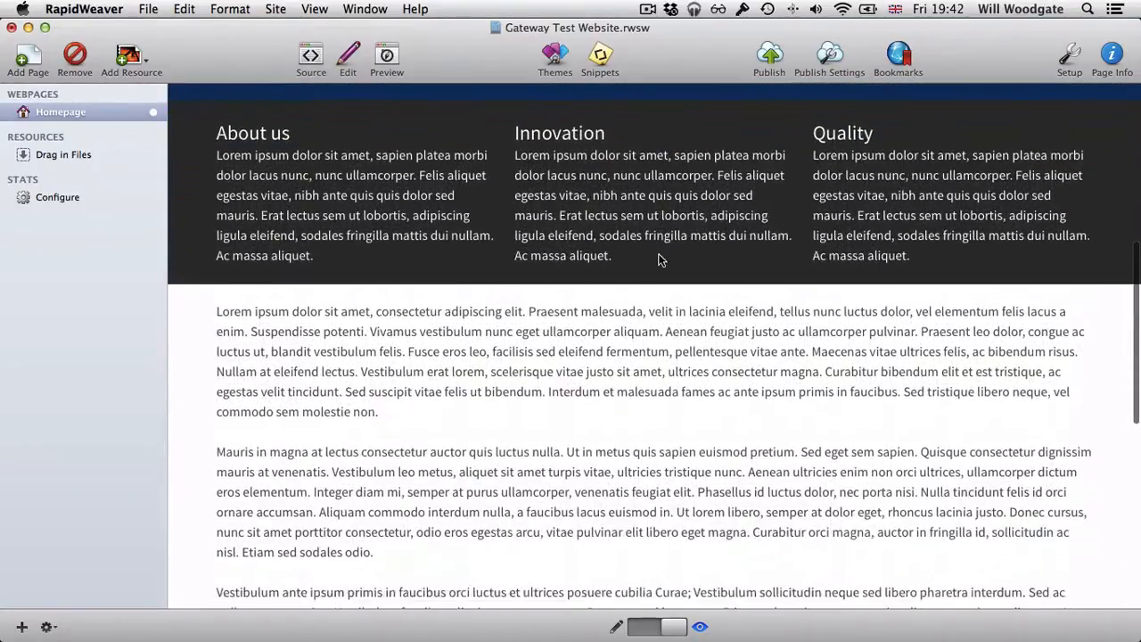
scroll(660, 256, down, 4)
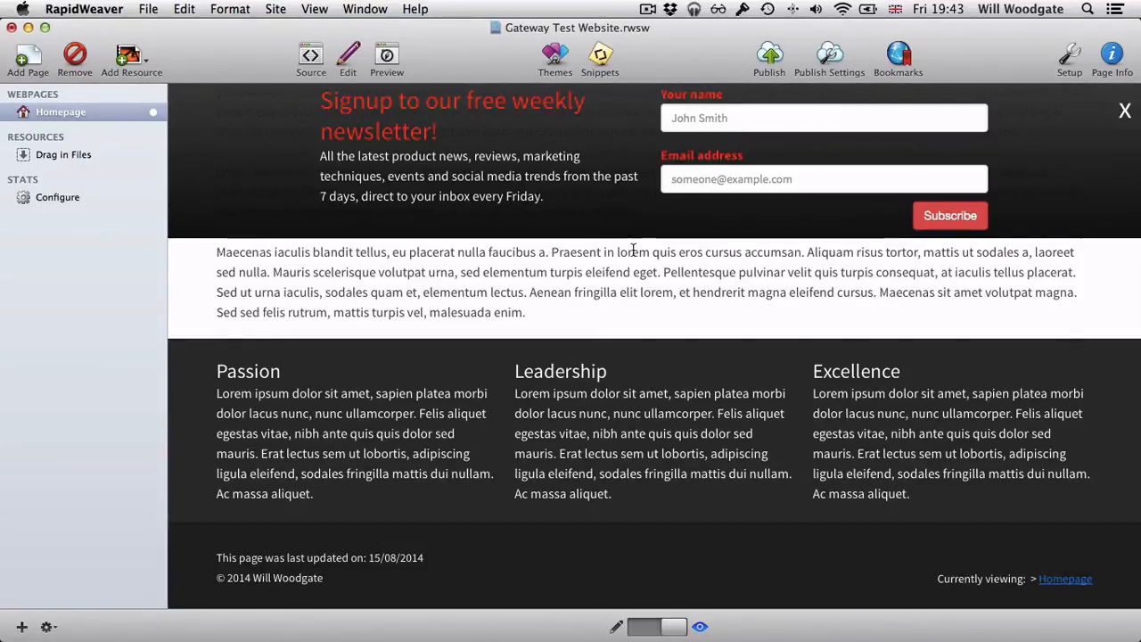
Return to editing and set the Gateway stack's behaviour to Hide Automatically with a Timeout of 10000 ms.
key(super+r)
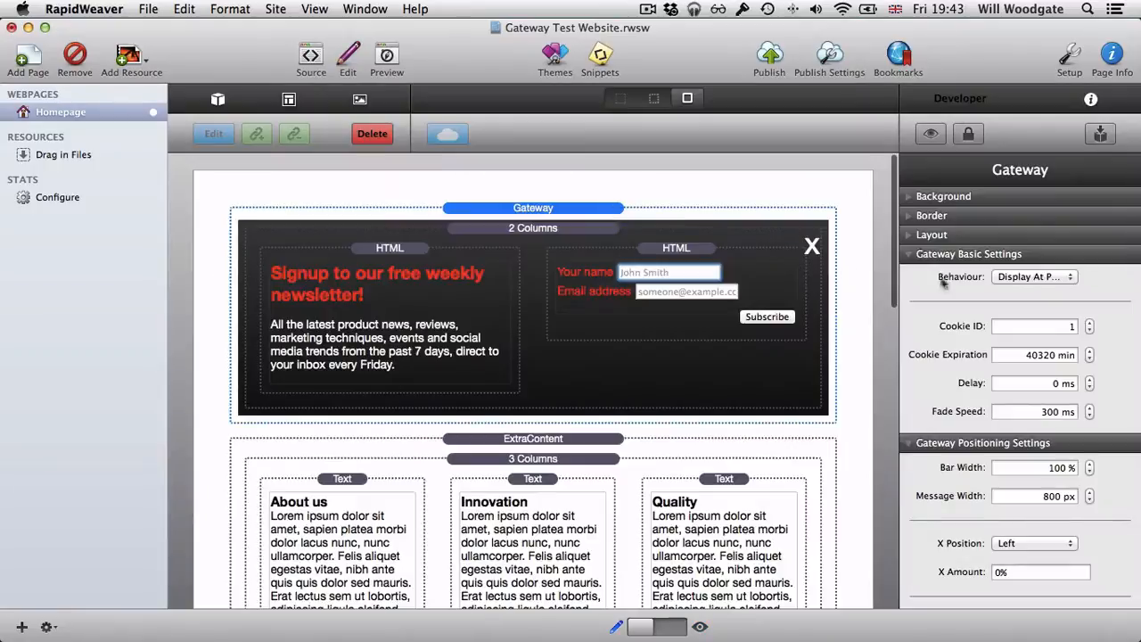
click(1012, 282)
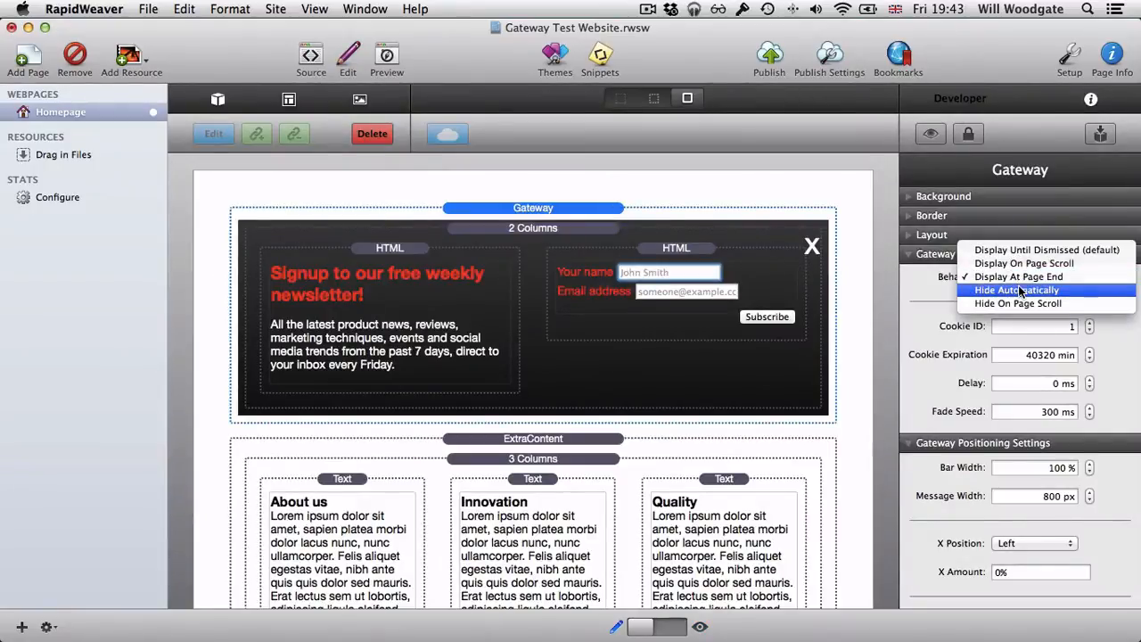
key(Escape)
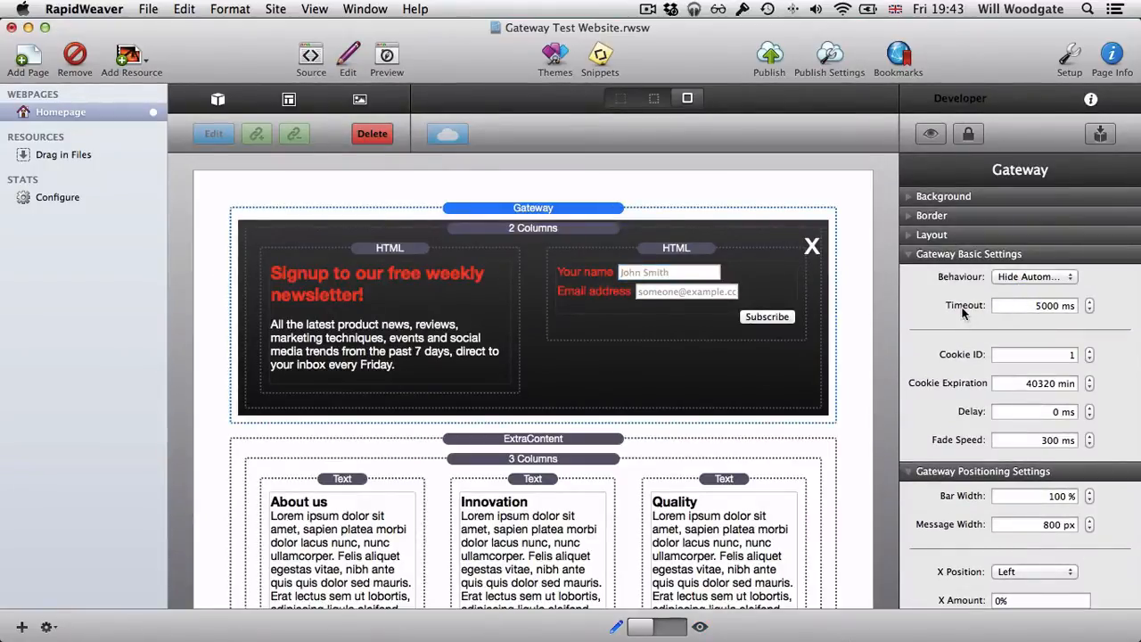
mouse_move(982, 306)
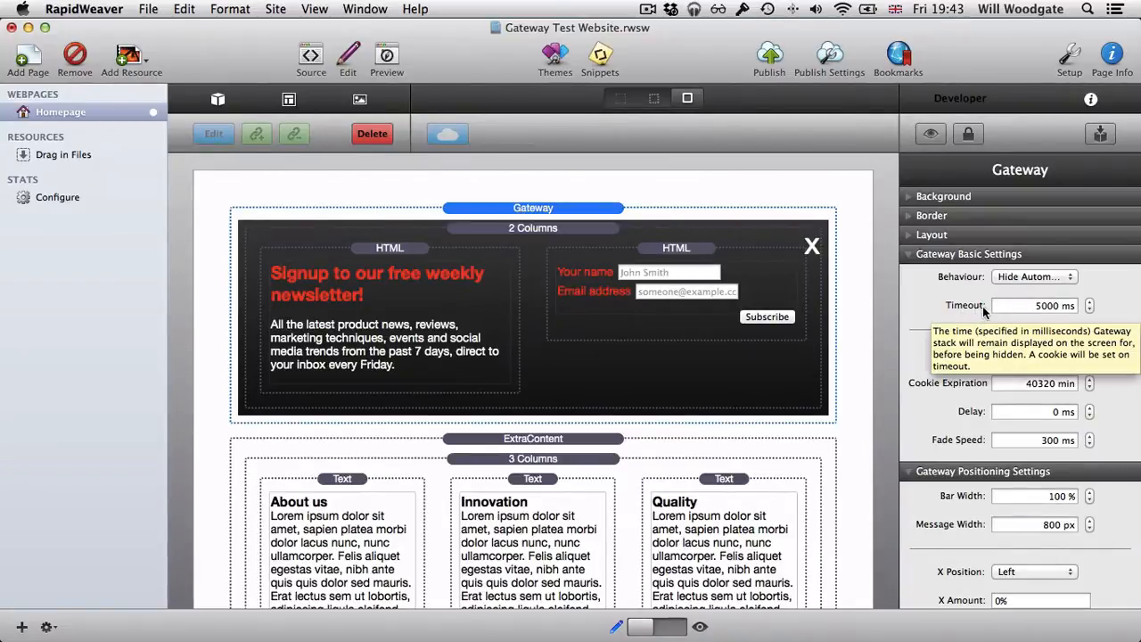
click(1039, 305)
double_click(1039, 304)
text(1)
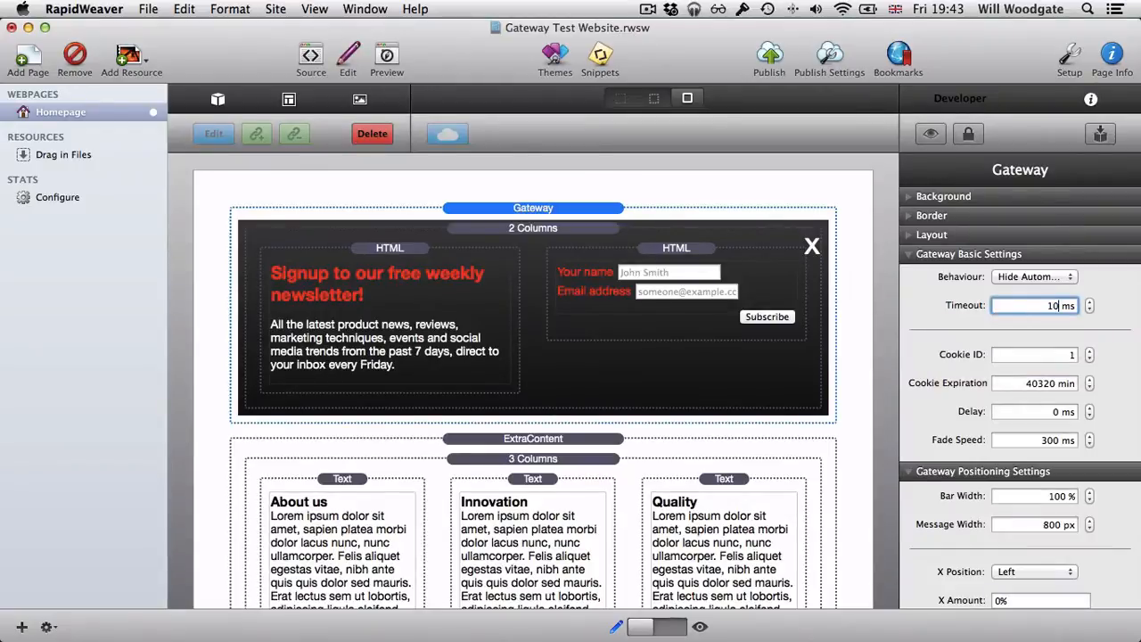
text(000)
key(Return)
Preview the homepage twice, returning to editing in between, to test the message's automatic hiding.
click(383, 55)
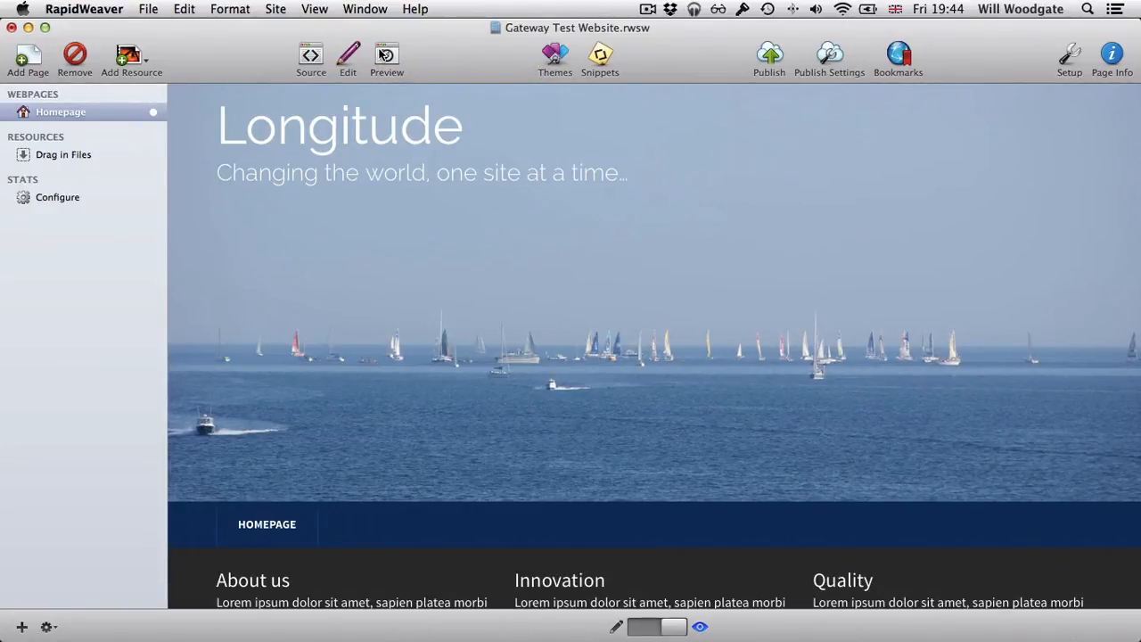
click(355, 56)
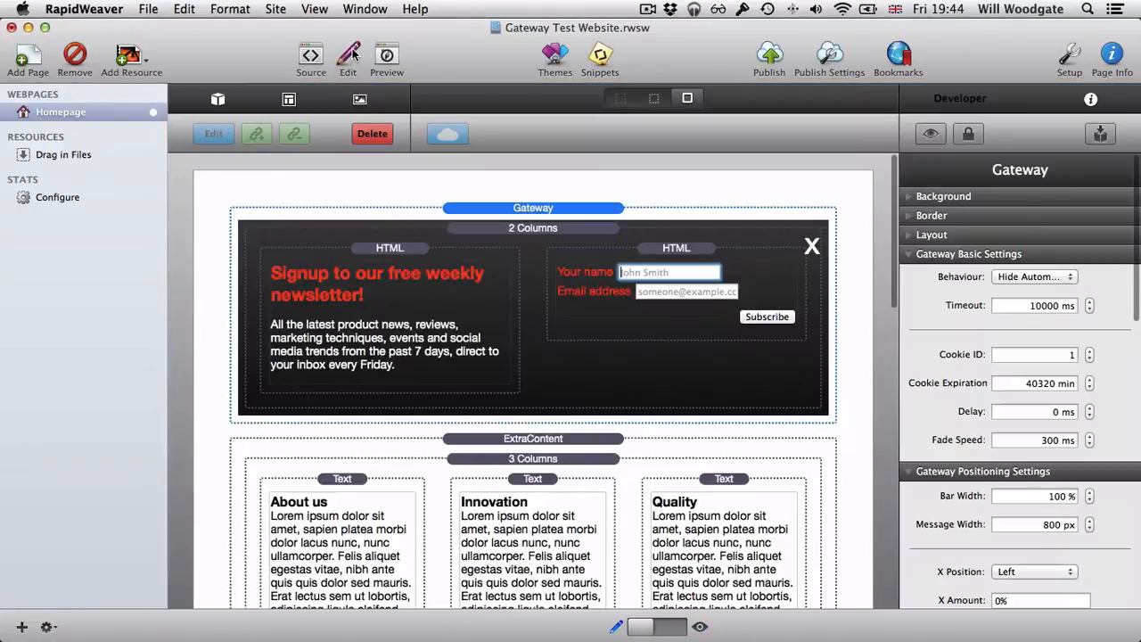
click(388, 55)
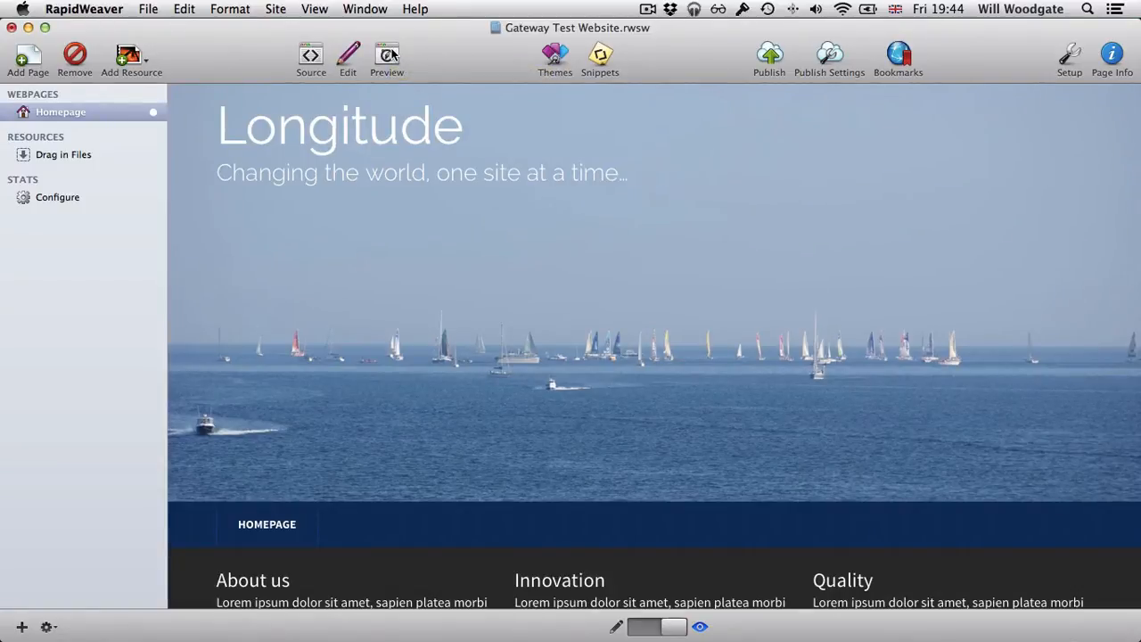
Set the Gateway stack's behaviour to Hide On Page Scroll with a Scroll Distance of 600 px, and preview the homepage.
click(346, 56)
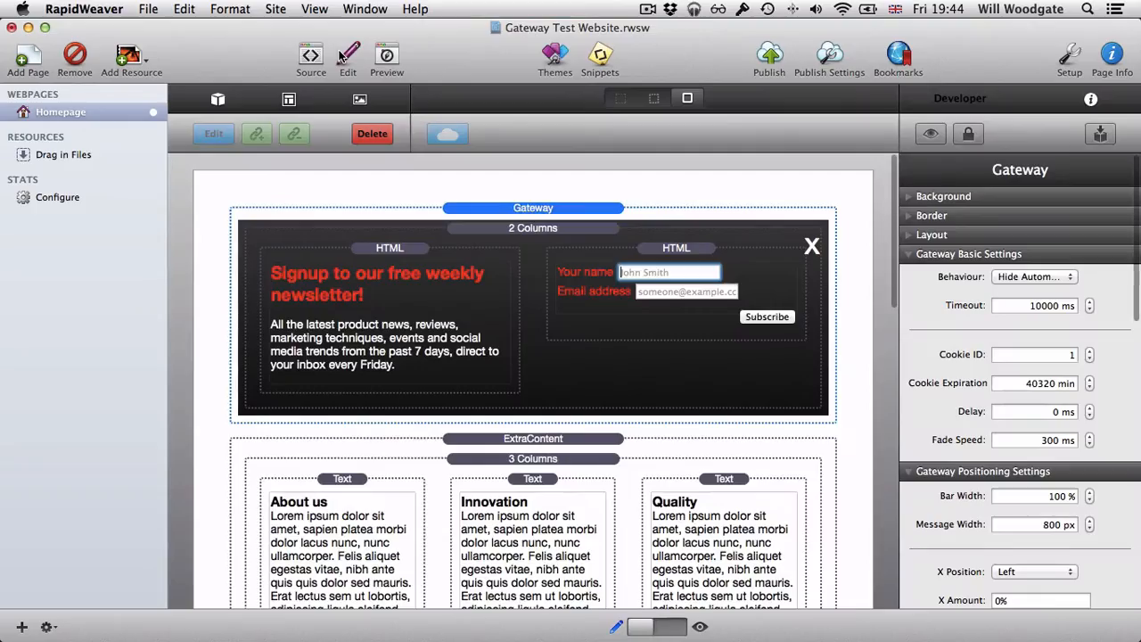
click(1023, 277)
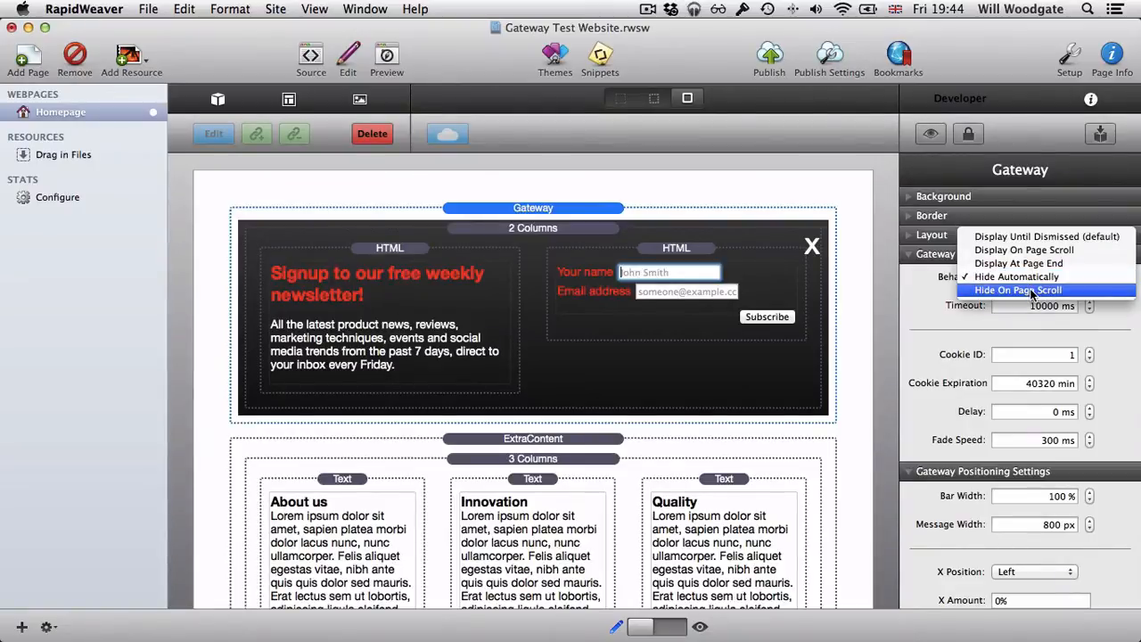
click(1032, 291)
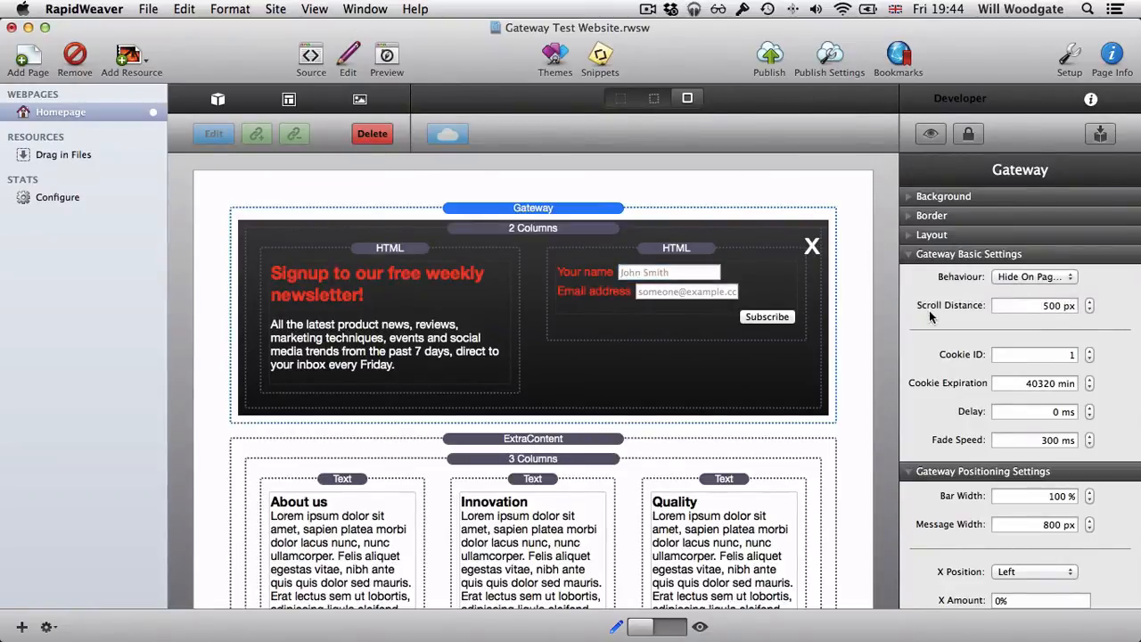
click(1017, 305)
text(600)
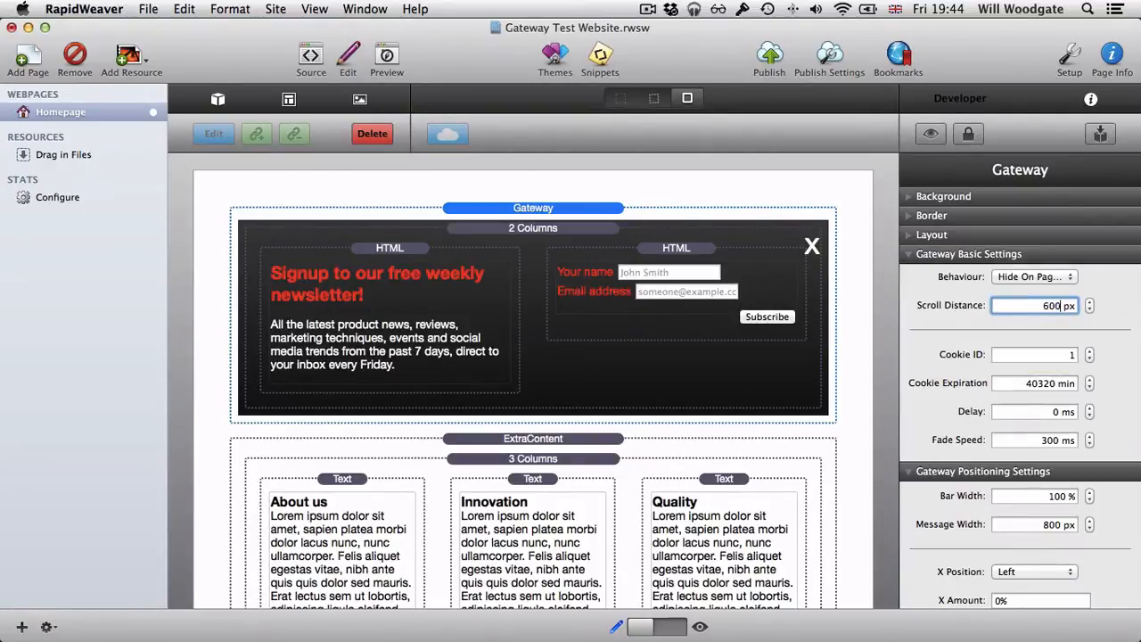
key(Return)
click(398, 56)
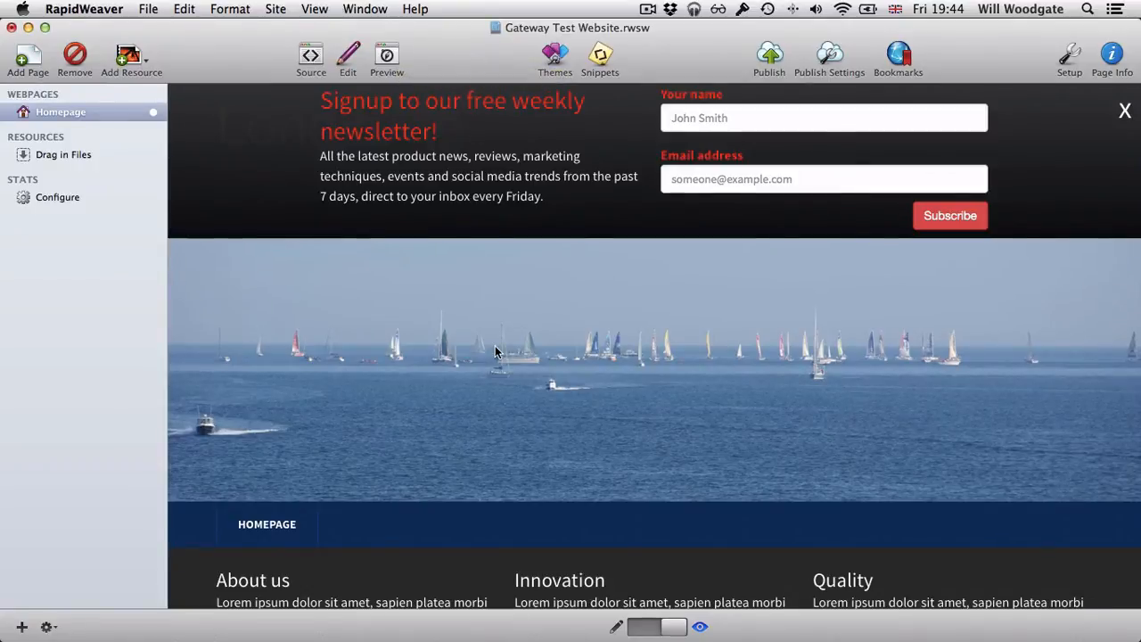
Move down the previewed homepage to test whether the newsletter message hides on page scroll.
scroll(495, 348, down, 5)
scroll(495, 351, down, 7)
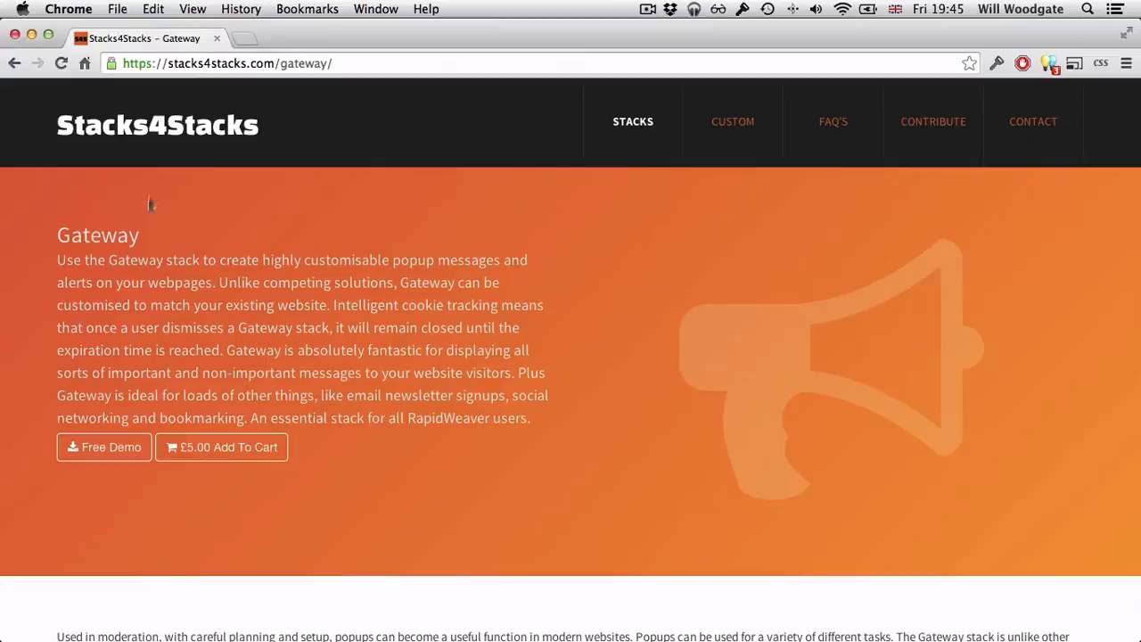
Switch to Chrome, open the Stacks4Stacks homepage and browse its stack listing to examine the cookie notice's behaviour.
click(154, 127)
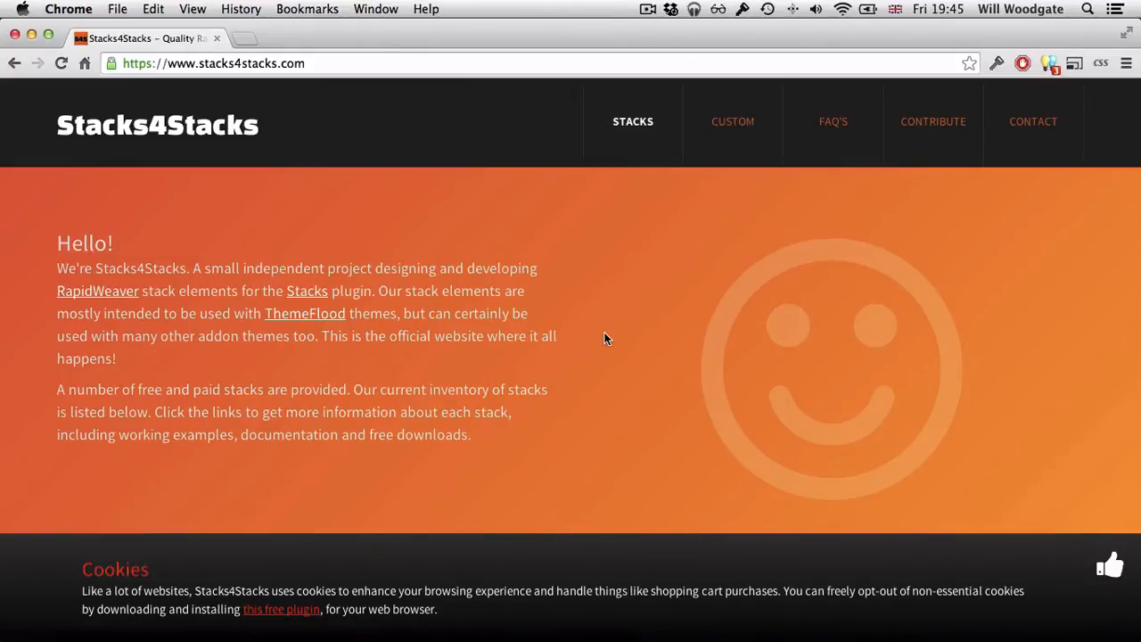
scroll(603, 332, down, 5)
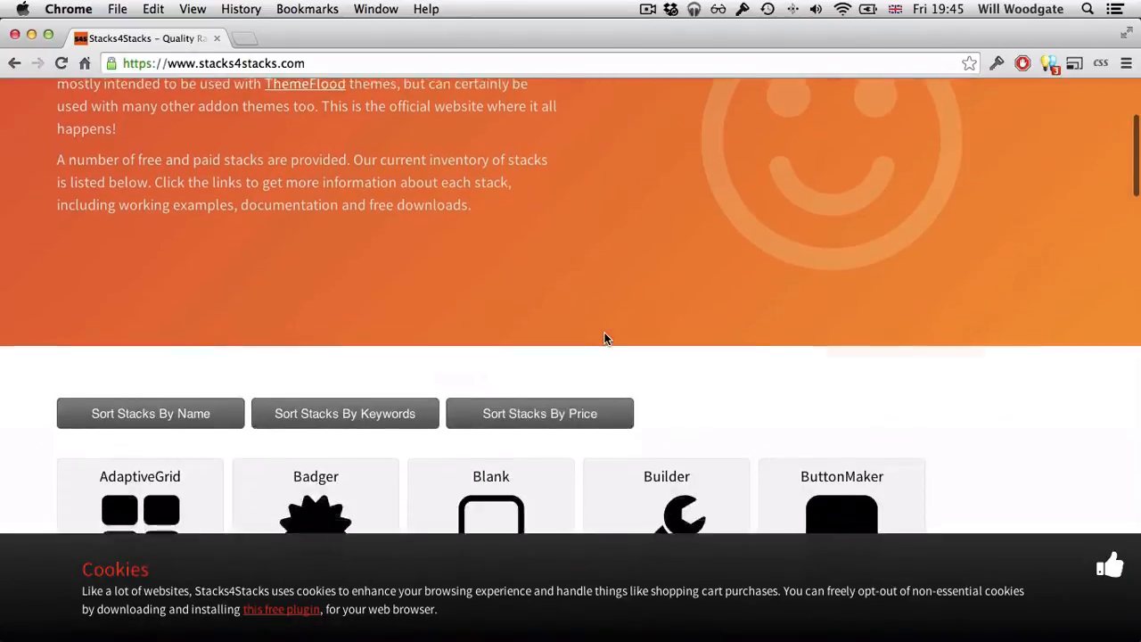
scroll(603, 331, down, 4)
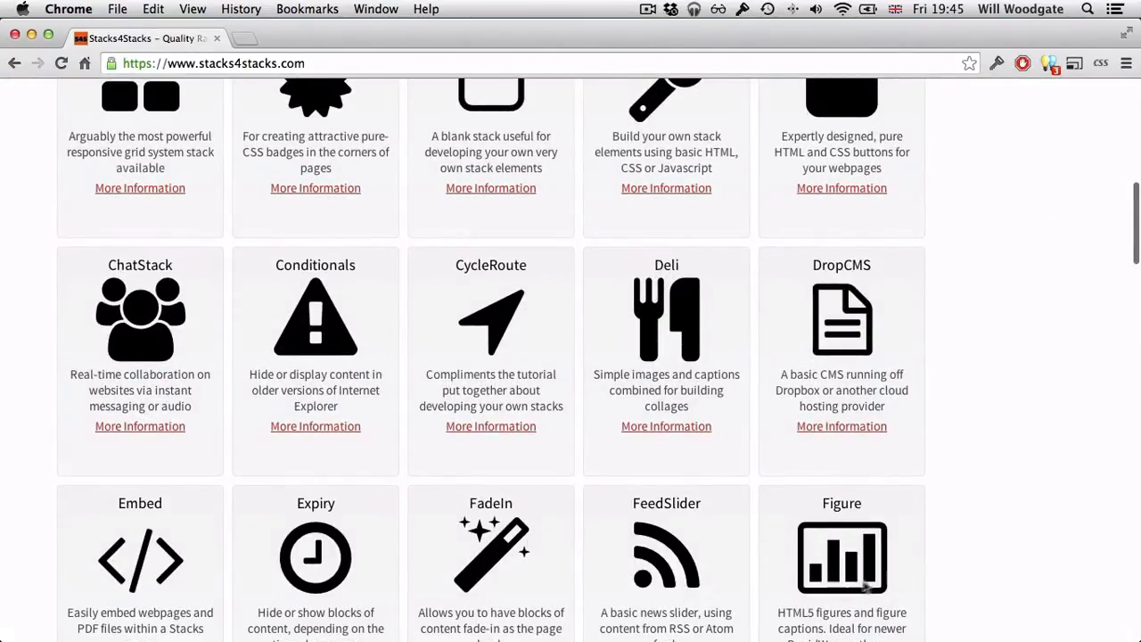
scroll(810, 483, up, 9)
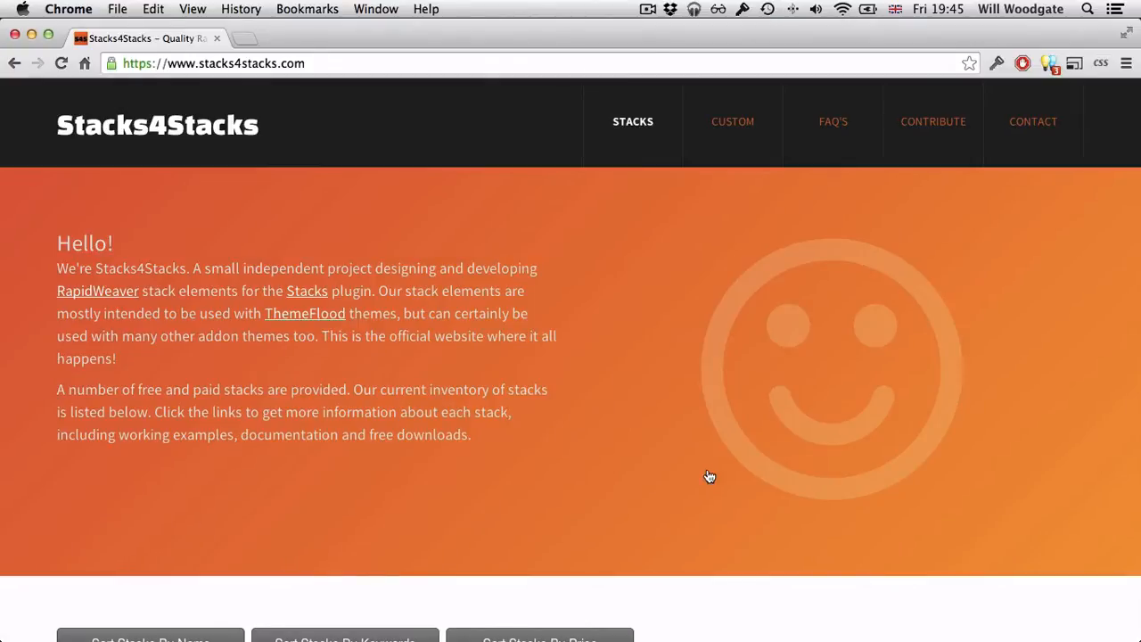
Switch back to RapidWeaver, set the Gateway stack's Y Position to Bottom, and preview the homepage.
key(super+Tab)
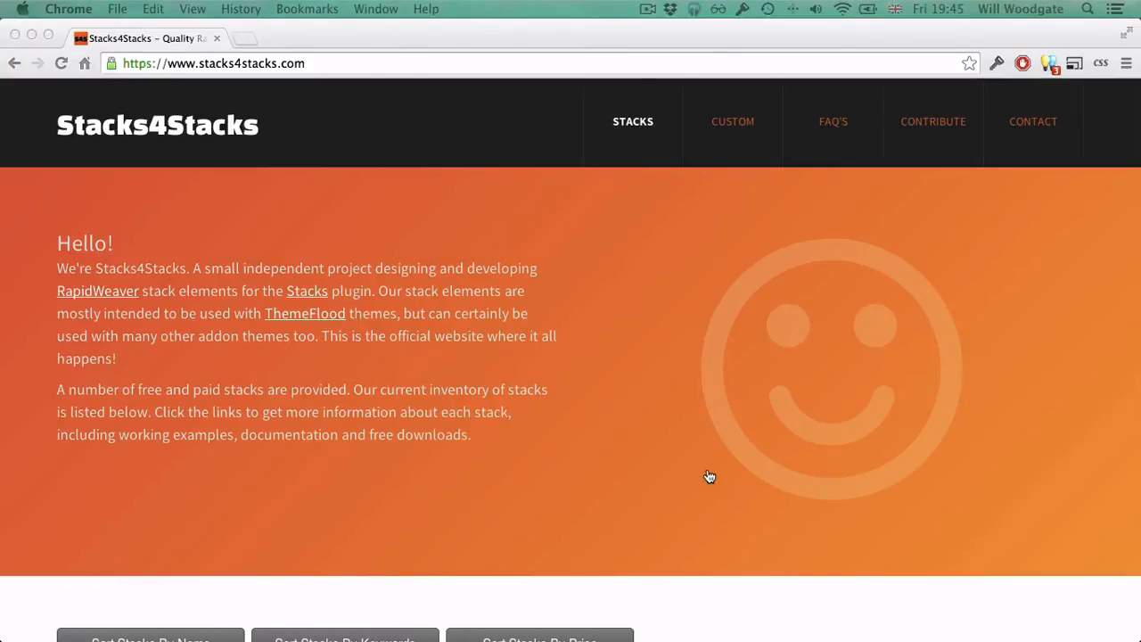
key(super+Tab)
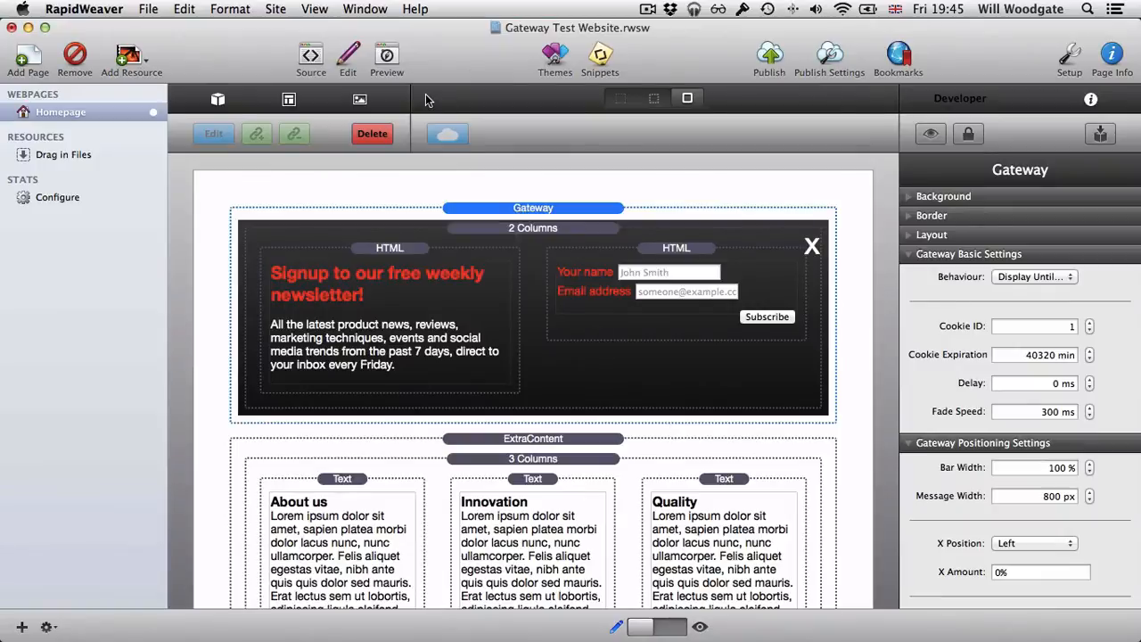
scroll(985, 388, down, 5)
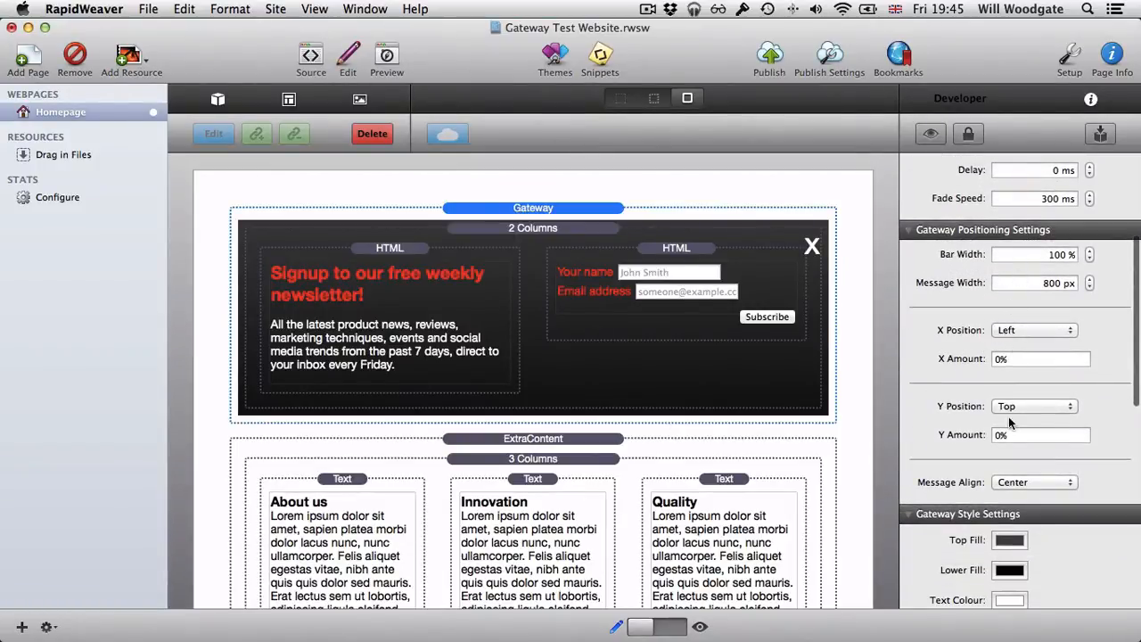
click(1012, 406)
click(1015, 416)
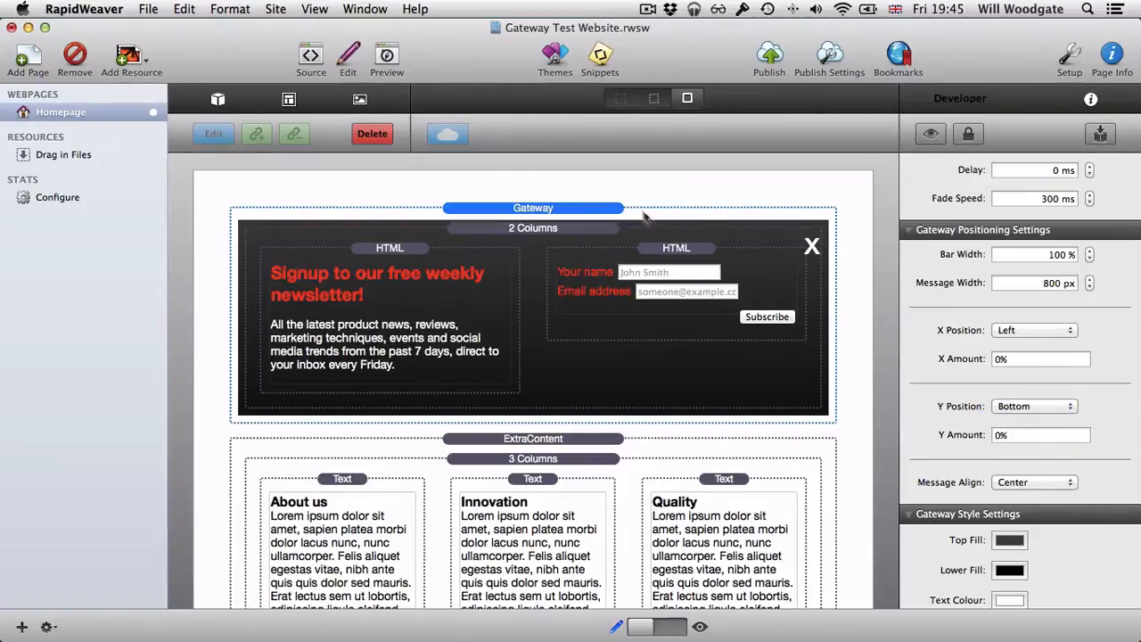
scroll(970, 233, up, 5)
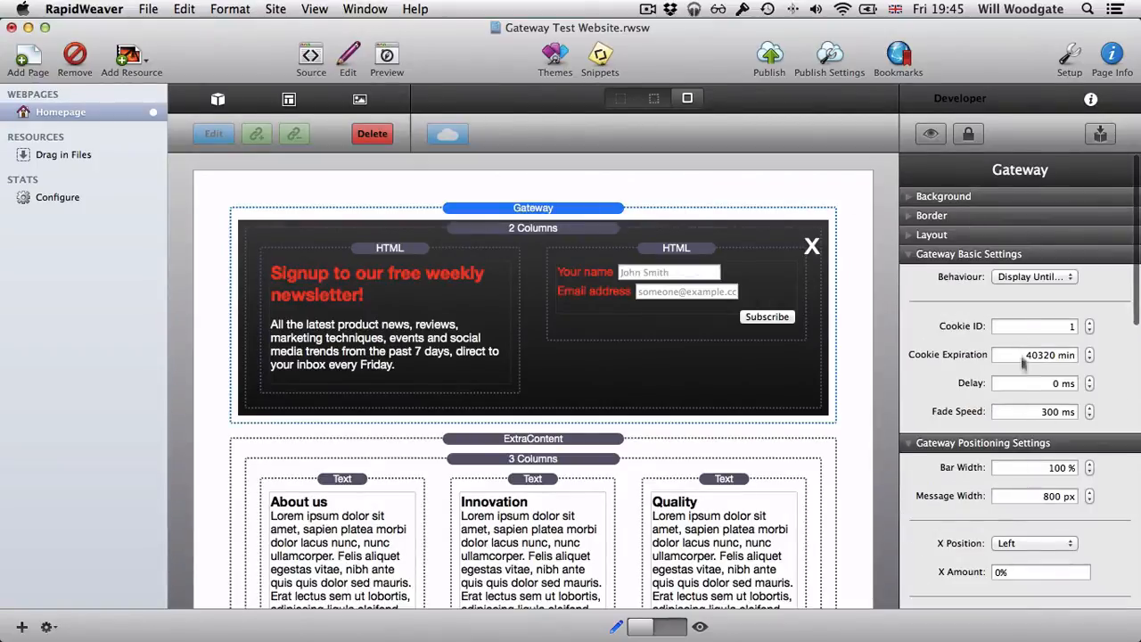
click(1022, 273)
click(847, 241)
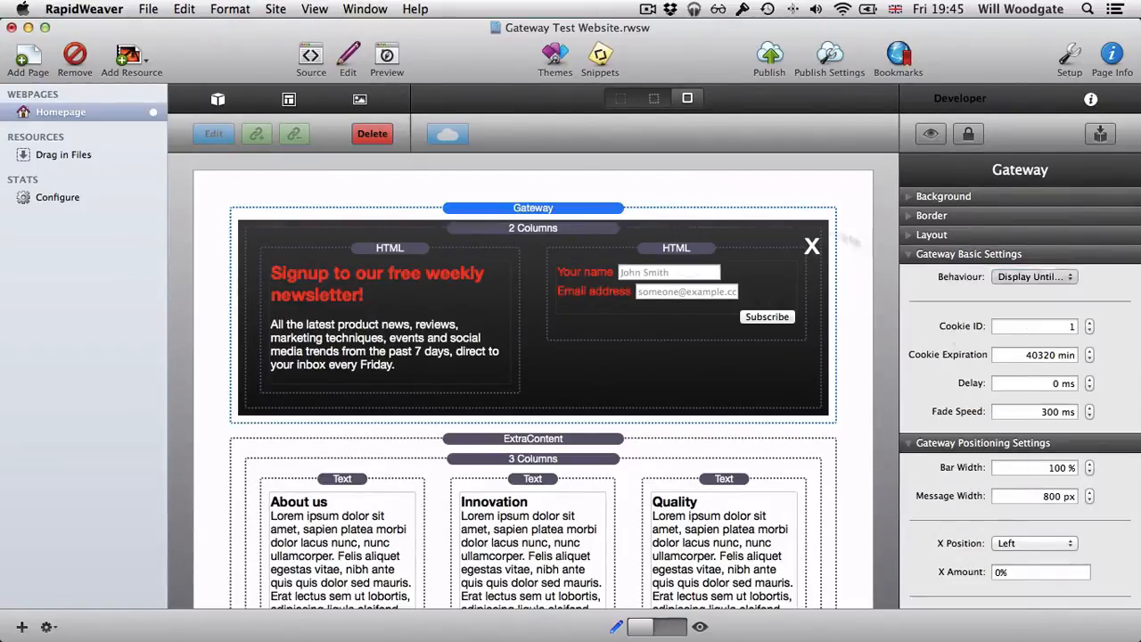
click(389, 54)
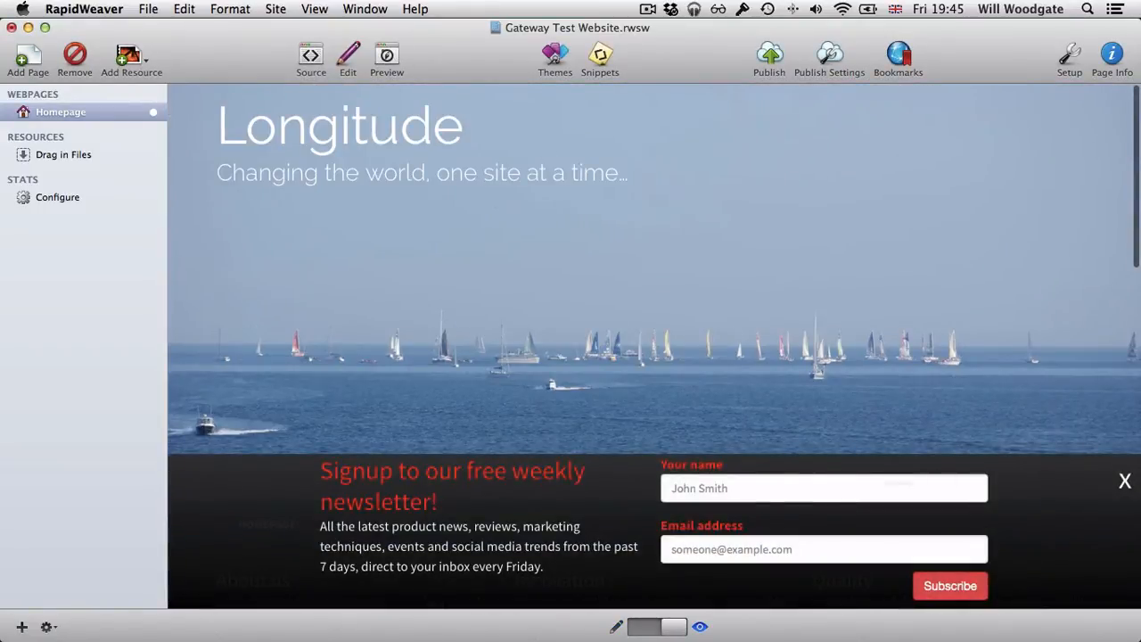
Return to editing, set the Gateway stack's Y Amount to 30%, and preview the message's raised position.
click(348, 56)
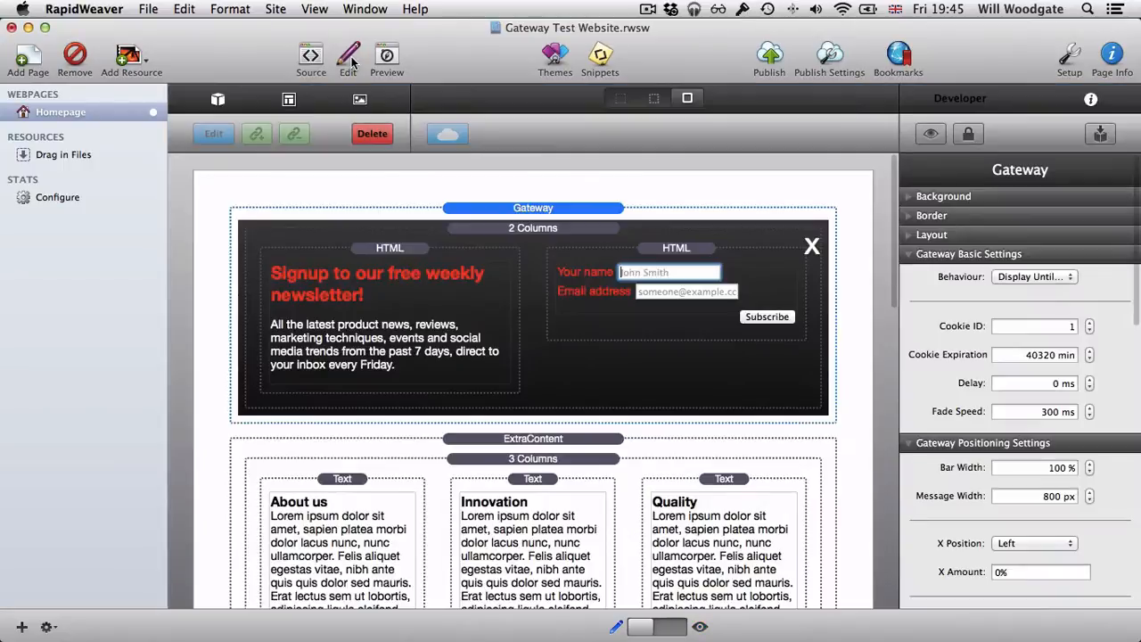
scroll(1025, 535, down, 5)
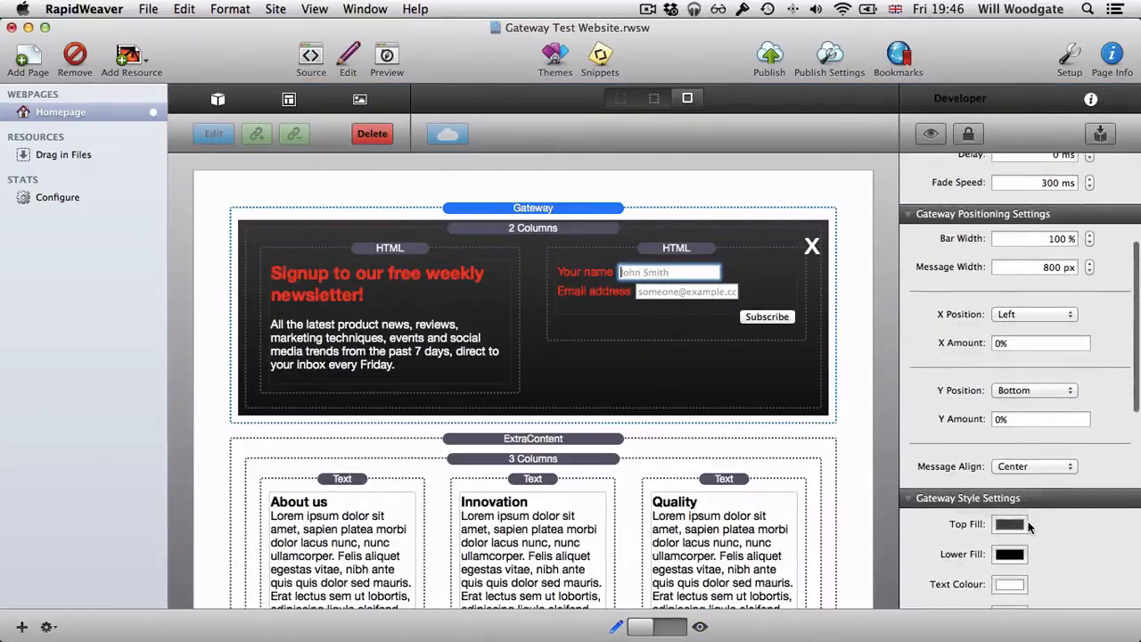
click(1009, 419)
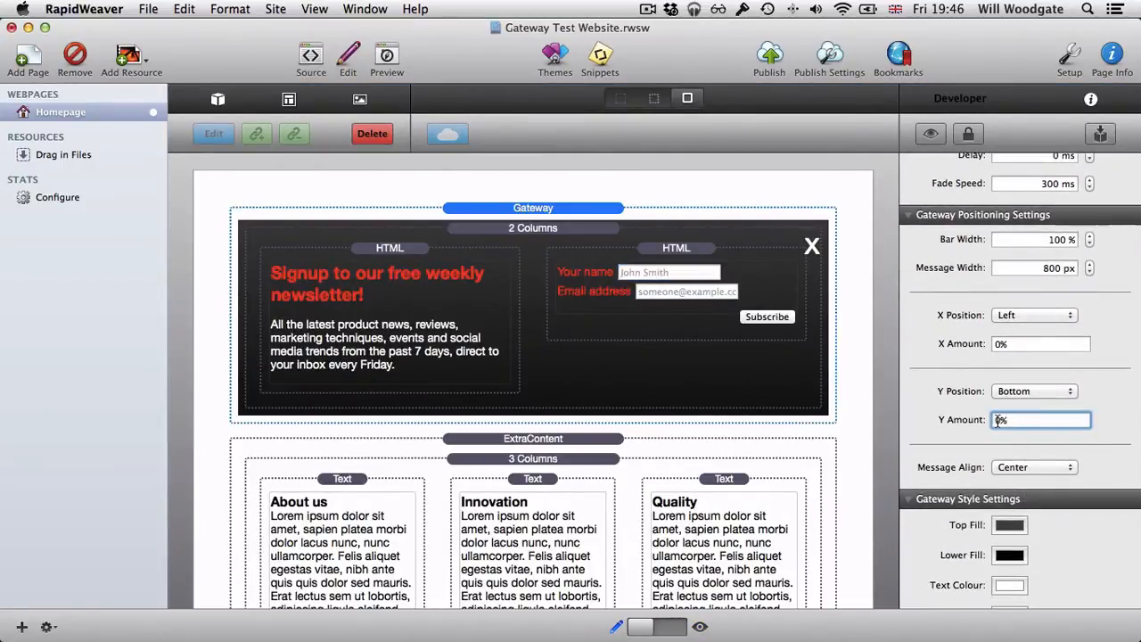
text(3)
key(Return)
click(393, 53)
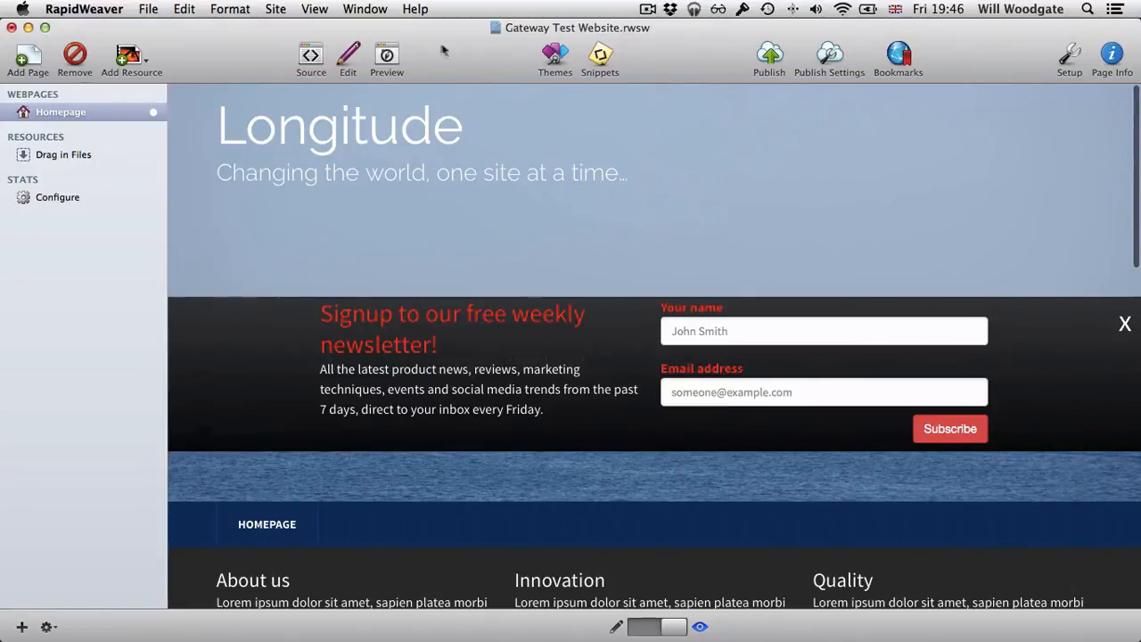
Enable the Window Shade for the Gateway stack, then preview the homepage and close the message.
click(353, 53)
scroll(927, 401, down, 5)
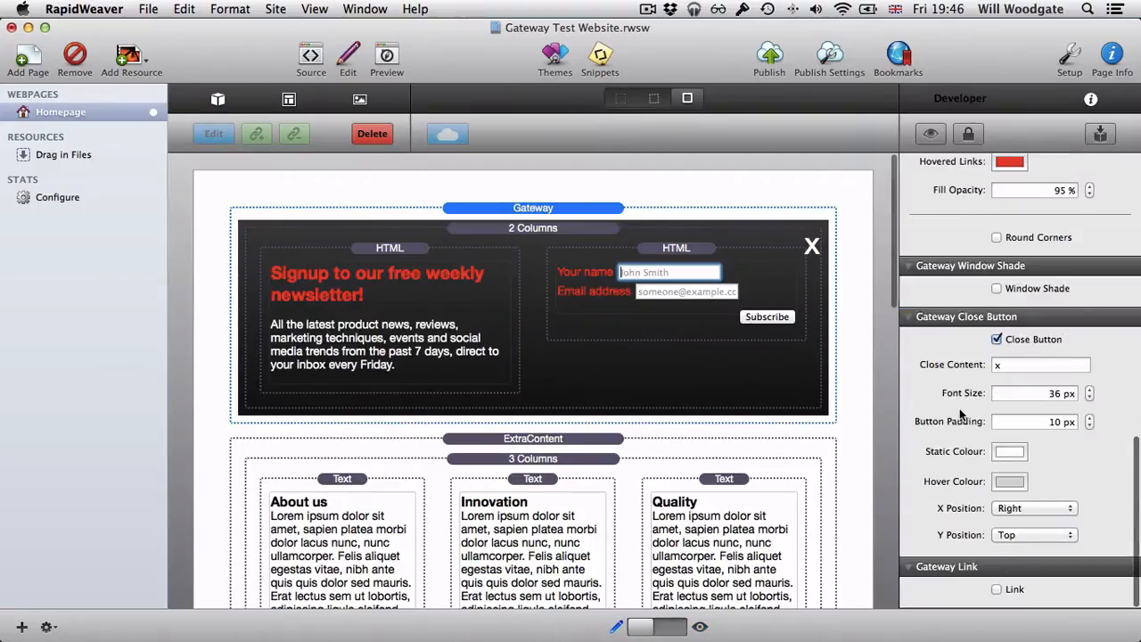
click(999, 289)
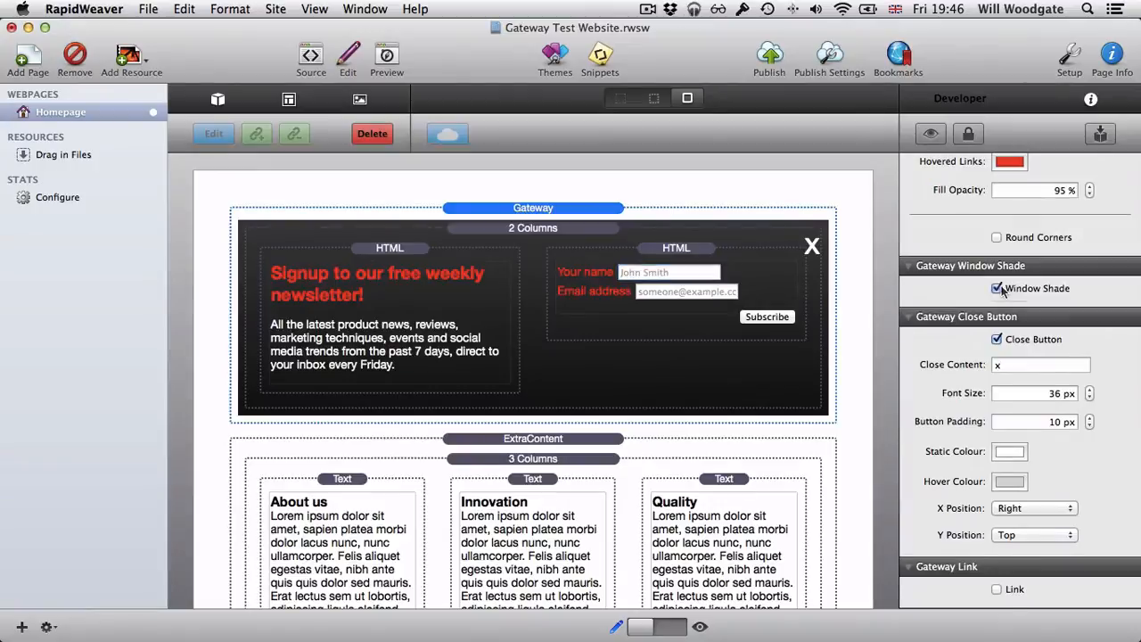
click(387, 56)
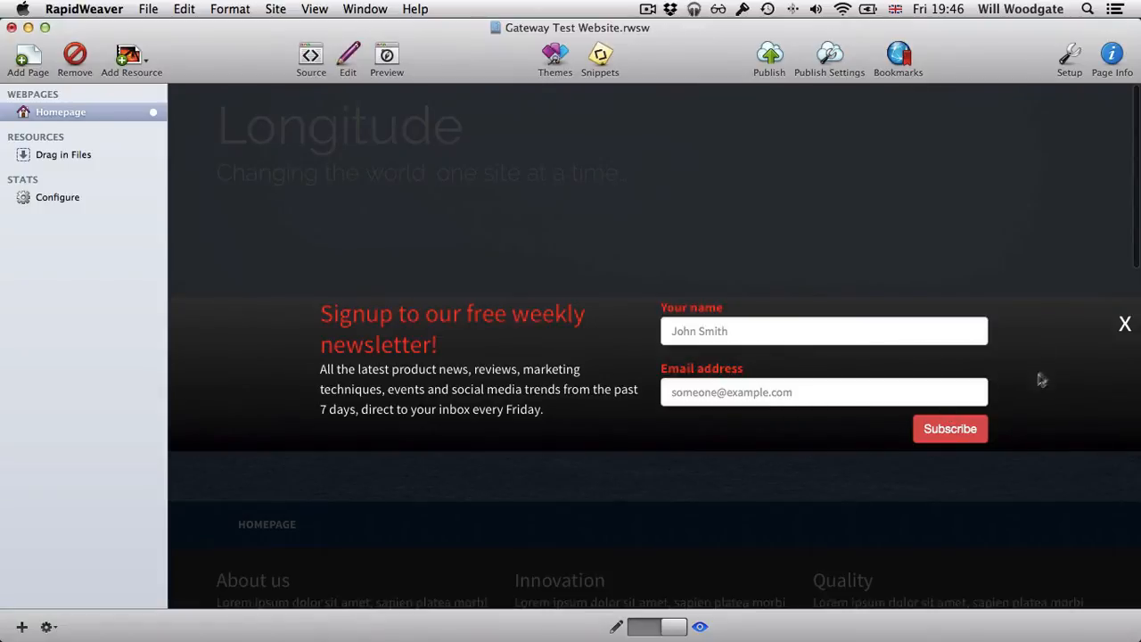
click(1124, 324)
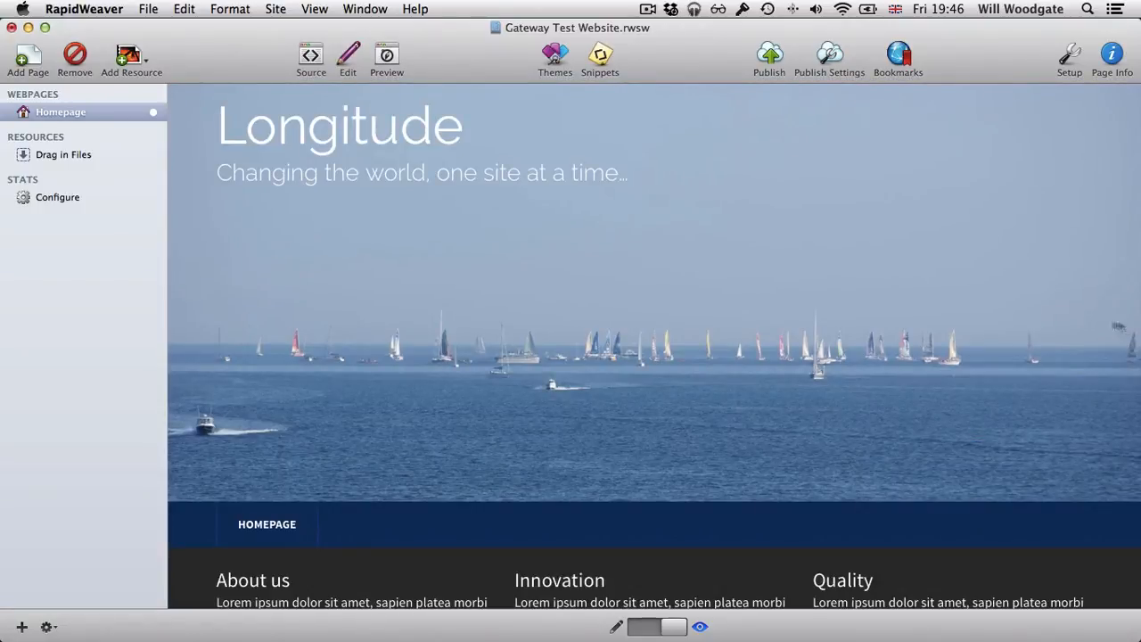
Return to editing, review the Gateway window shade and close button settings, and preview the homepage once more before resuming editing.
click(348, 55)
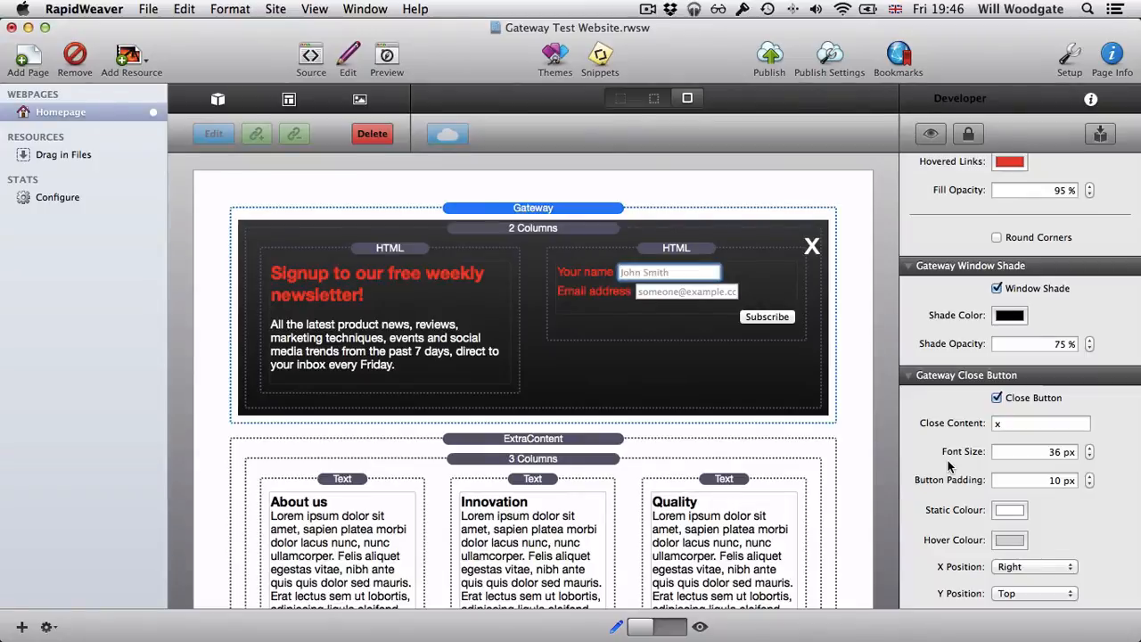
scroll(945, 508, down, 2)
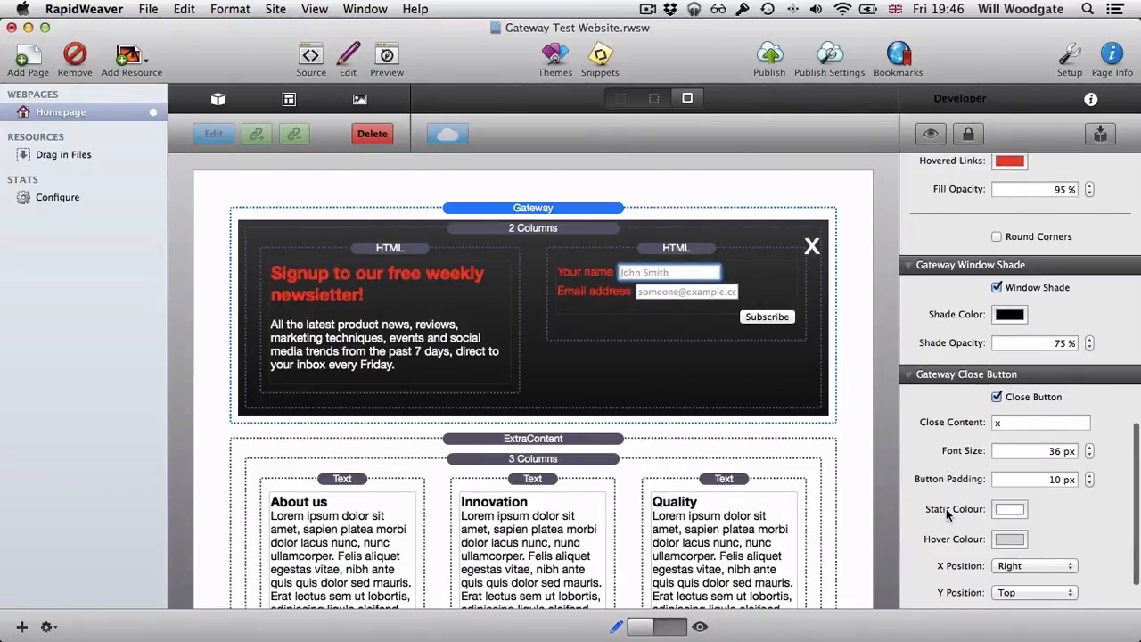
scroll(945, 508, down, 1)
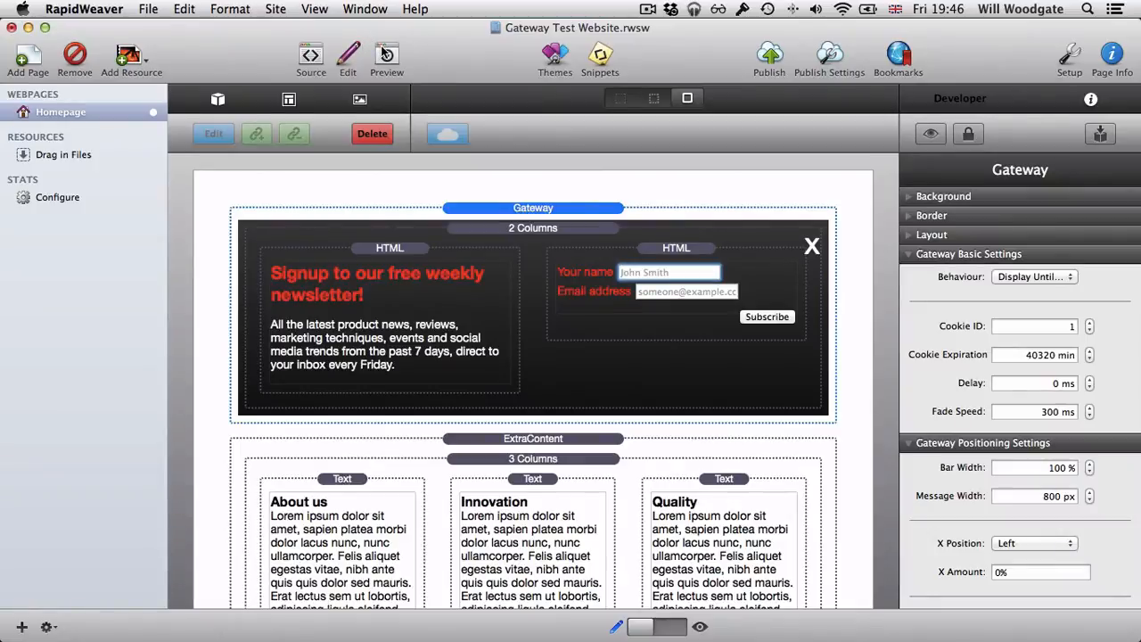
click(386, 53)
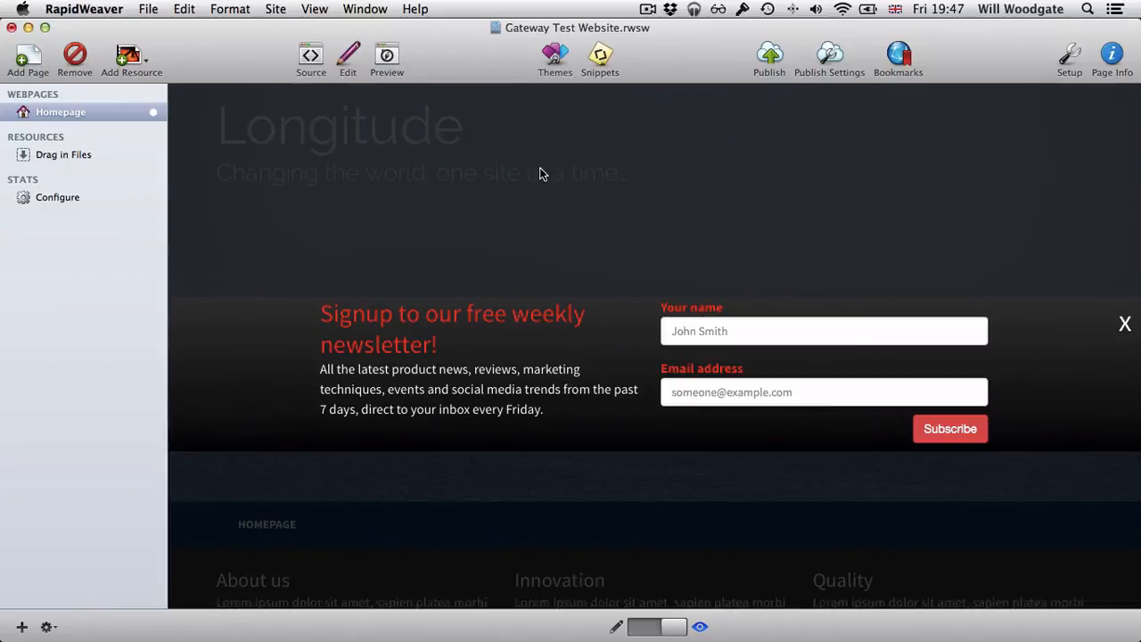
click(349, 56)
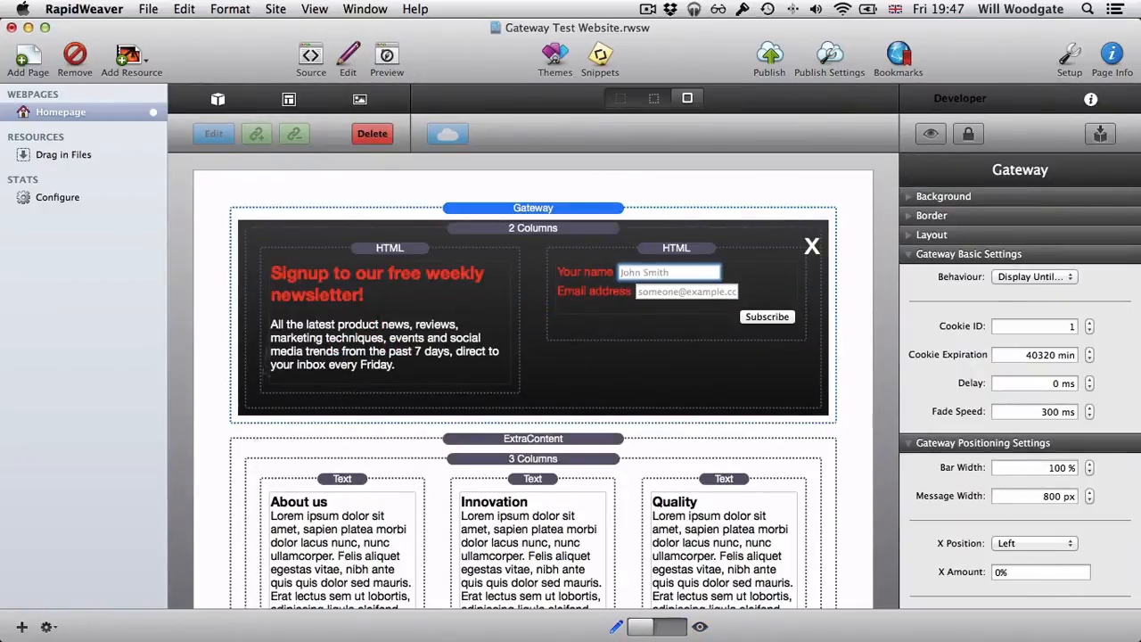
Switch to Chrome and open the Contact page of the Stacks4Stacks website.
mouse_move(213, 629)
click(175, 626)
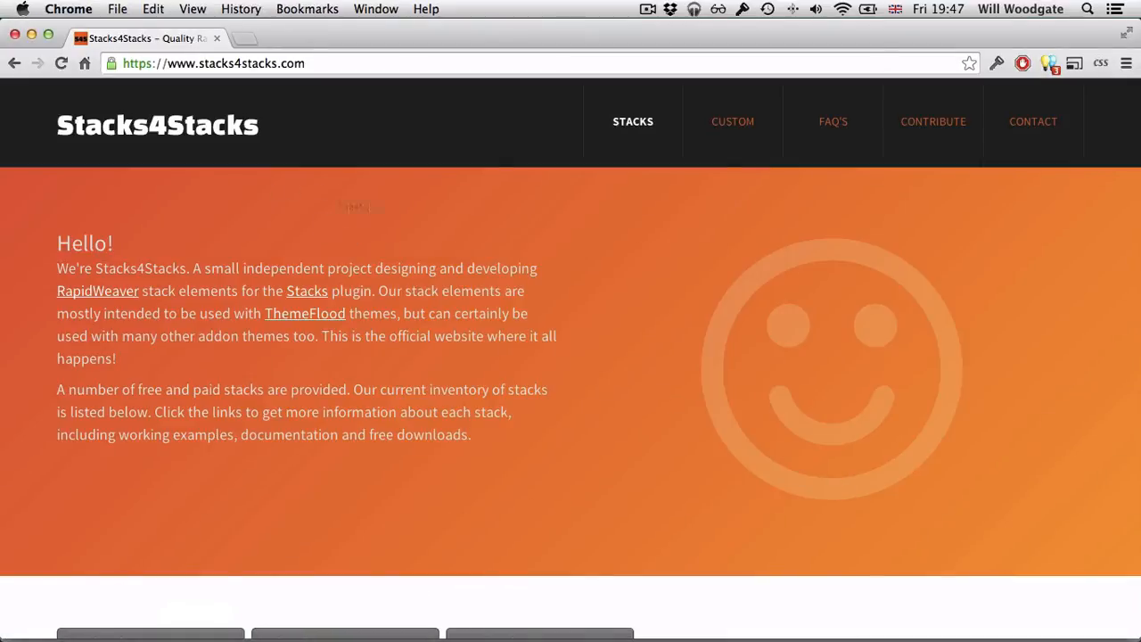
click(1016, 114)
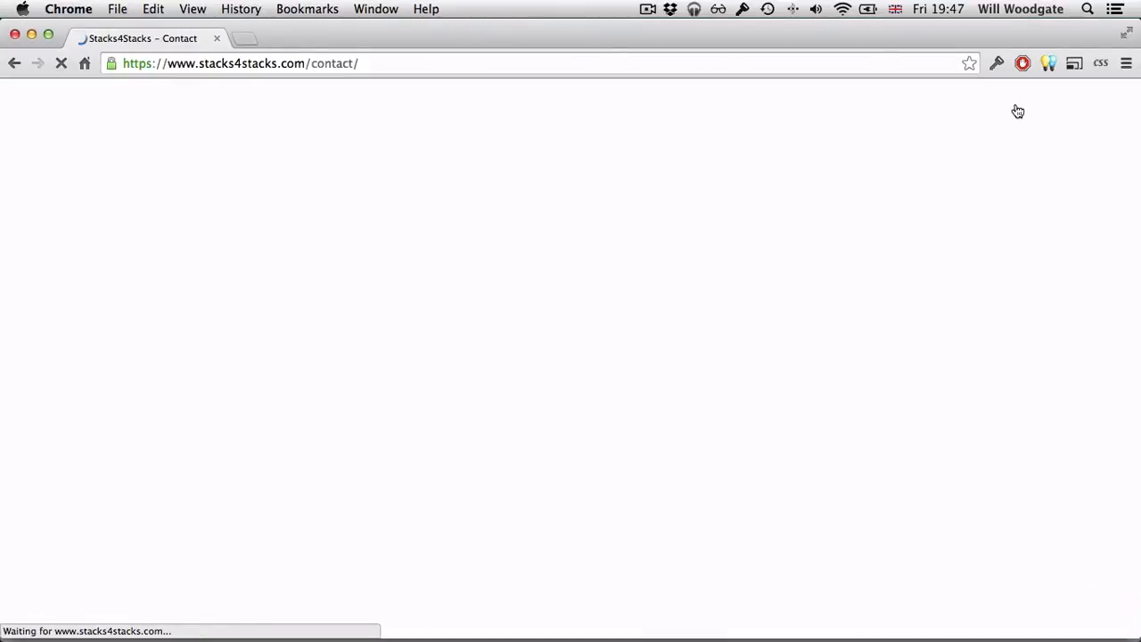